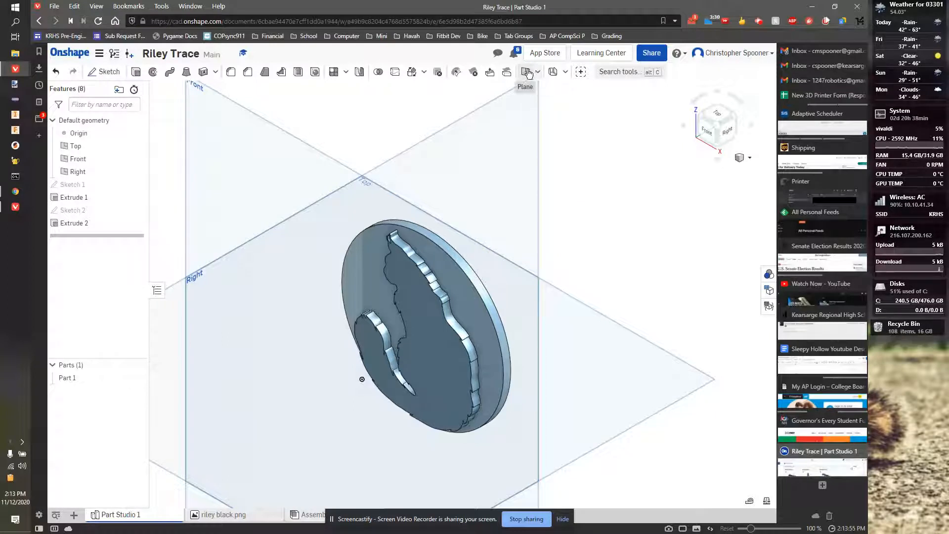
left_click(525, 75)
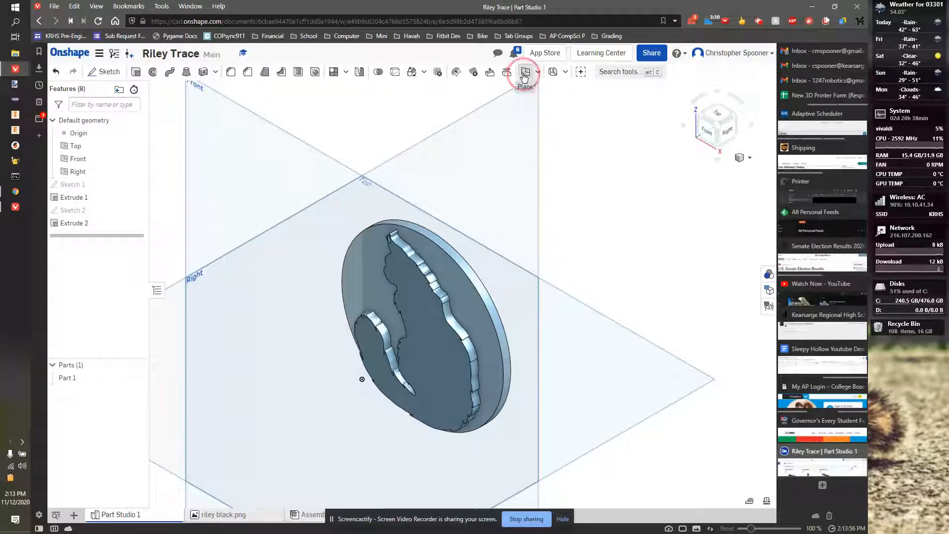
left_click(418, 337)
left_click_drag(418, 338, 402, 349)
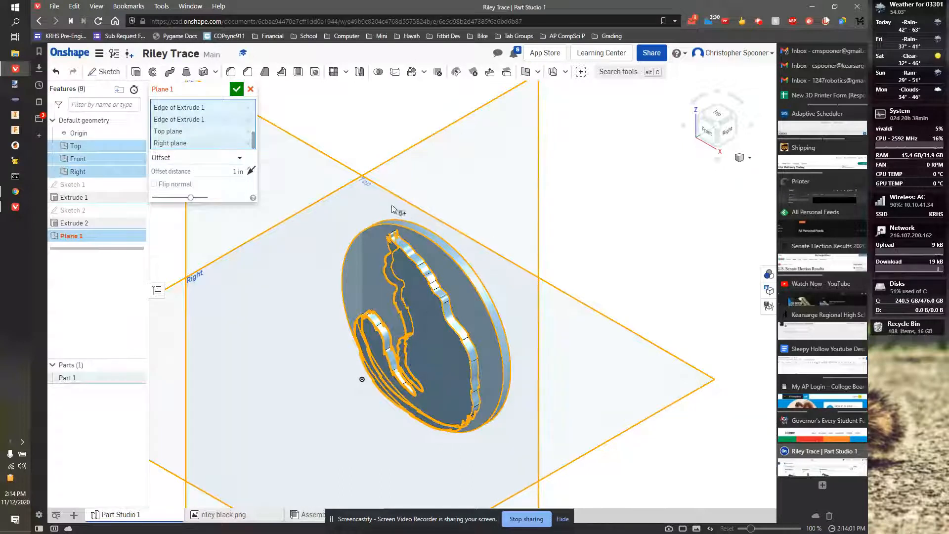
left_click(251, 90)
Create a plane offset 0.05 in from the recessed cat-shaped face of Extrude 1.
left_click(526, 72)
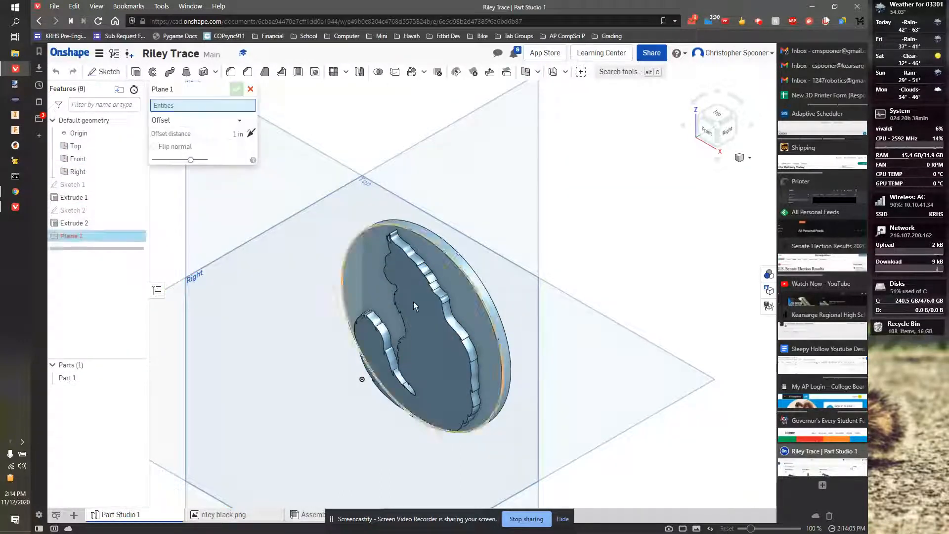
left_click(419, 329)
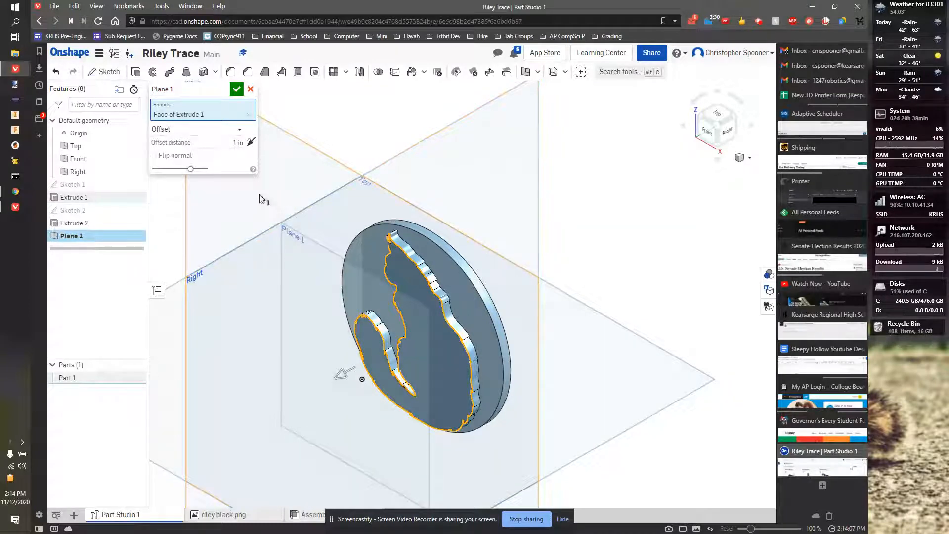
left_click(236, 143)
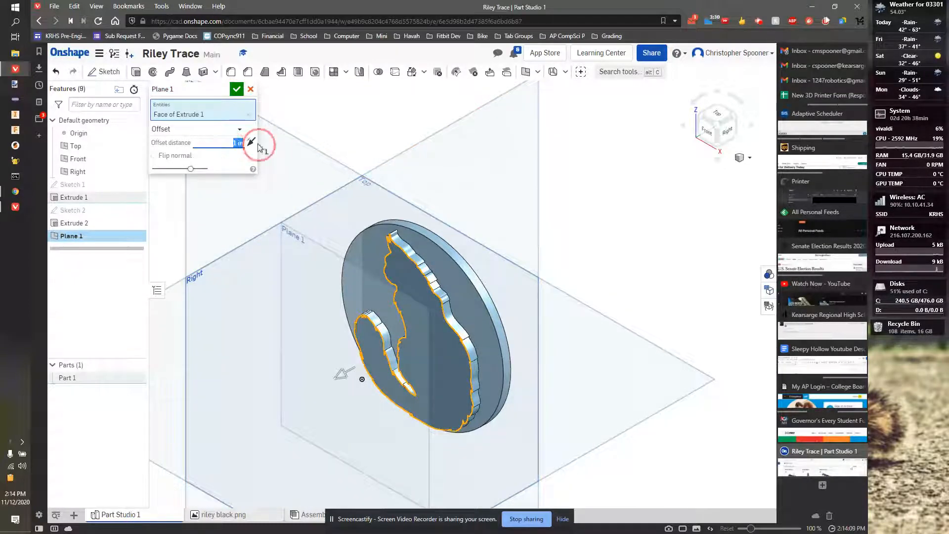
type("0")
type(".05")
key("Return")
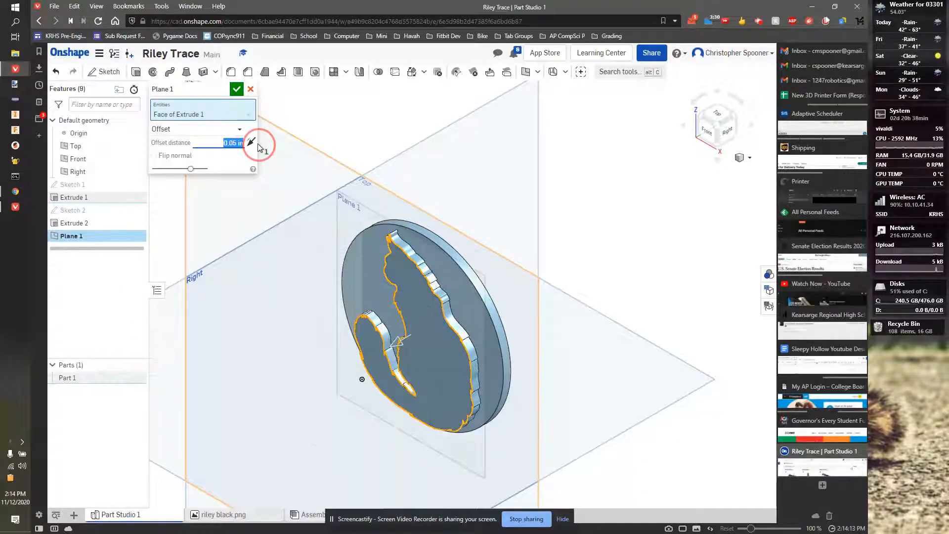
left_click(730, 133)
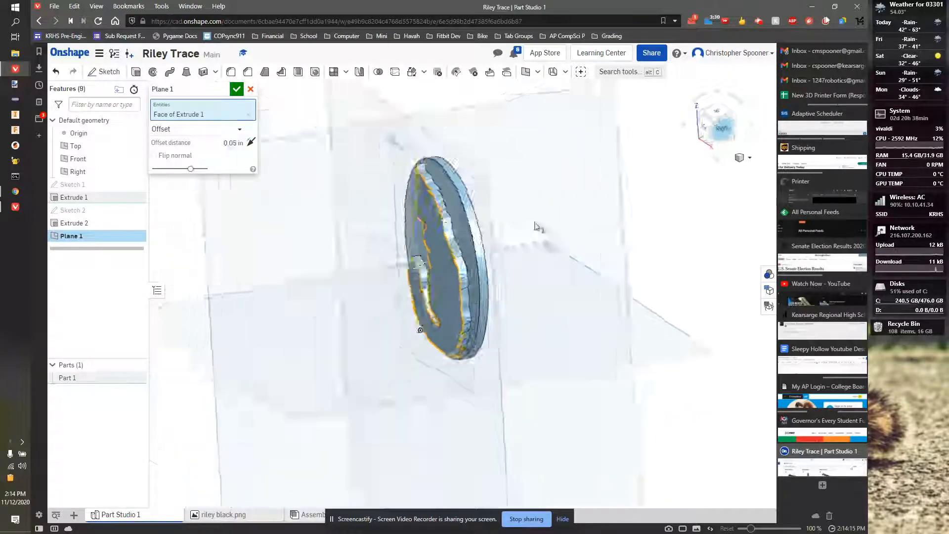
scroll(466, 182, "up", 5)
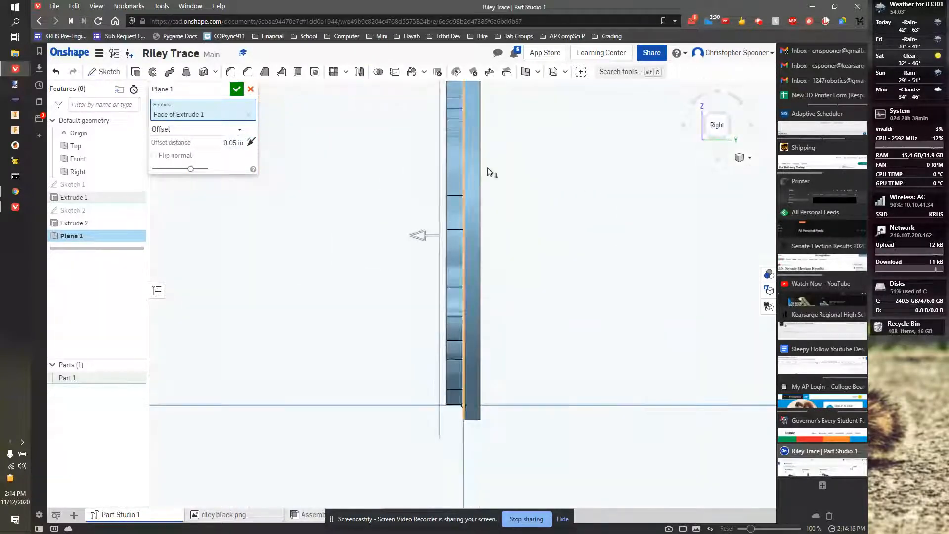
left_click(706, 113)
scroll(502, 251, "up", 4)
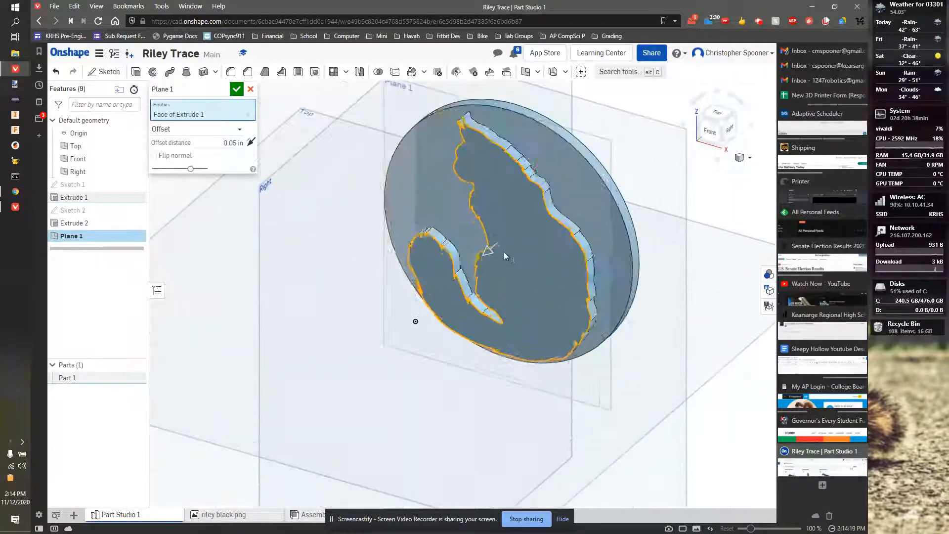
left_click(239, 91)
Start a sketch on Plane 1 and project the disc's circular outline into it.
key("shift+s")
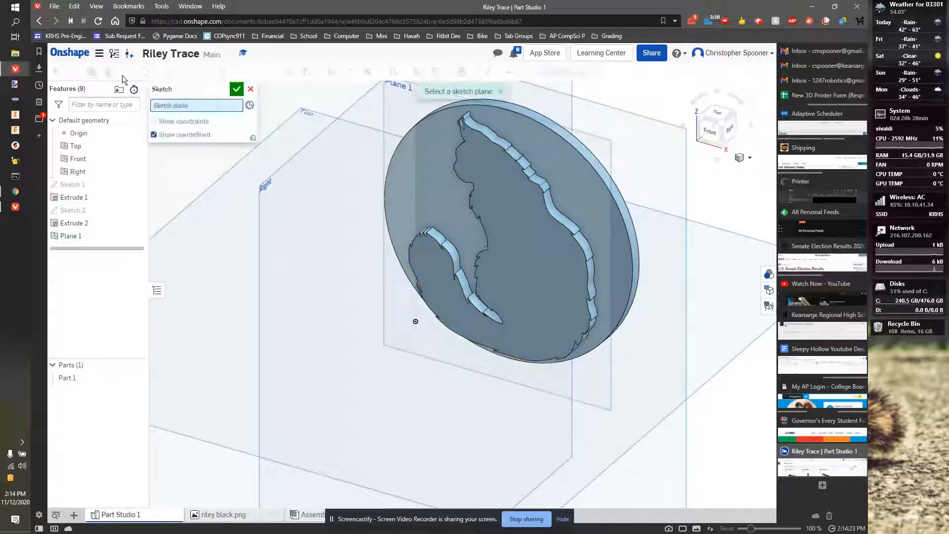
left_click(120, 234)
left_click(701, 136)
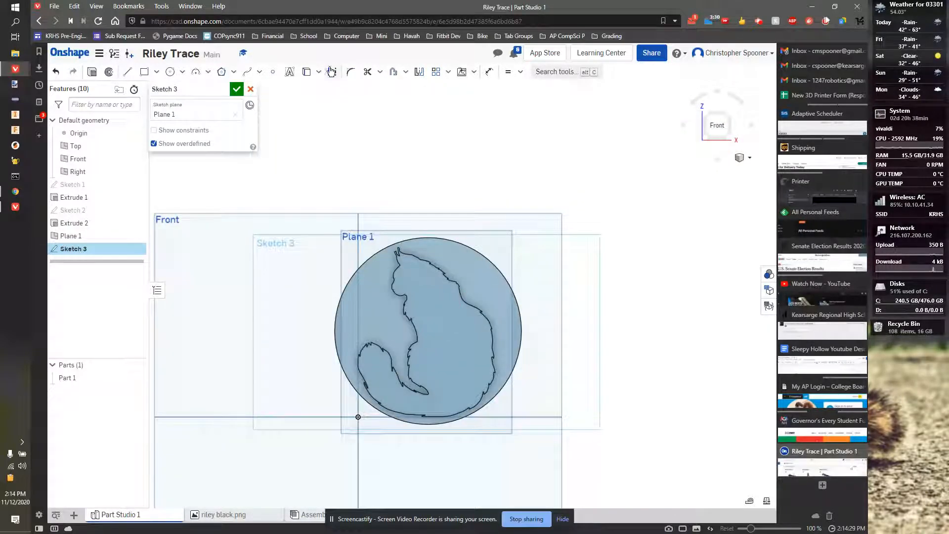
left_click(307, 72)
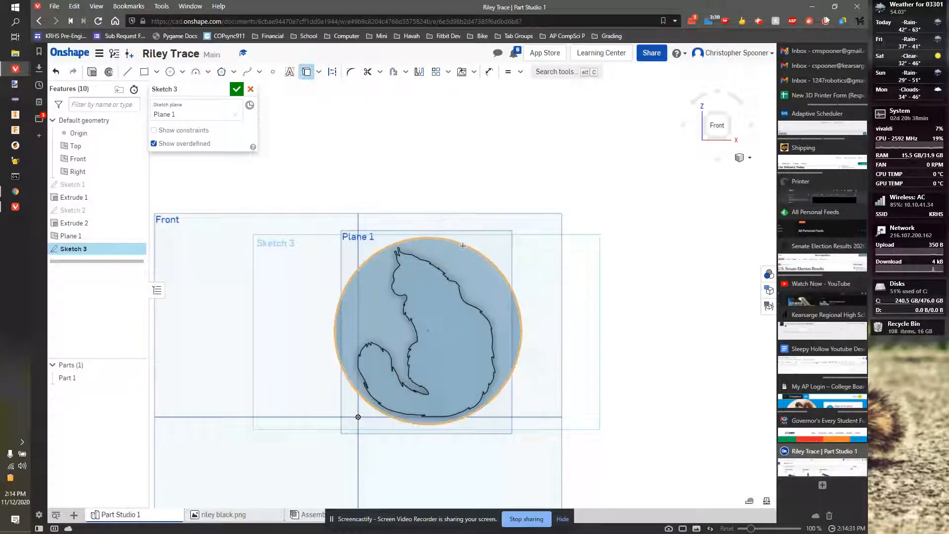
left_click(440, 326)
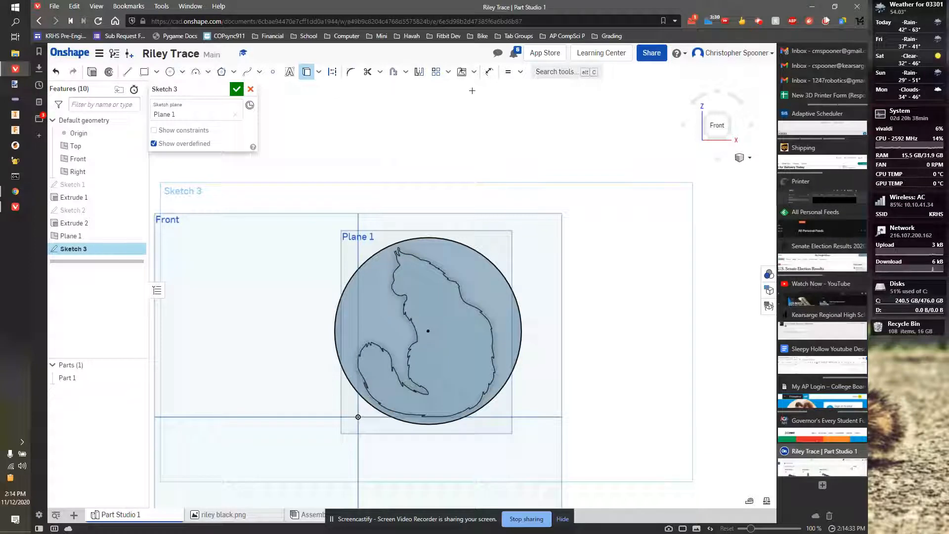
Add the sketch text "Riley" across the middle of the disc in bold Tinos.
left_click(290, 72)
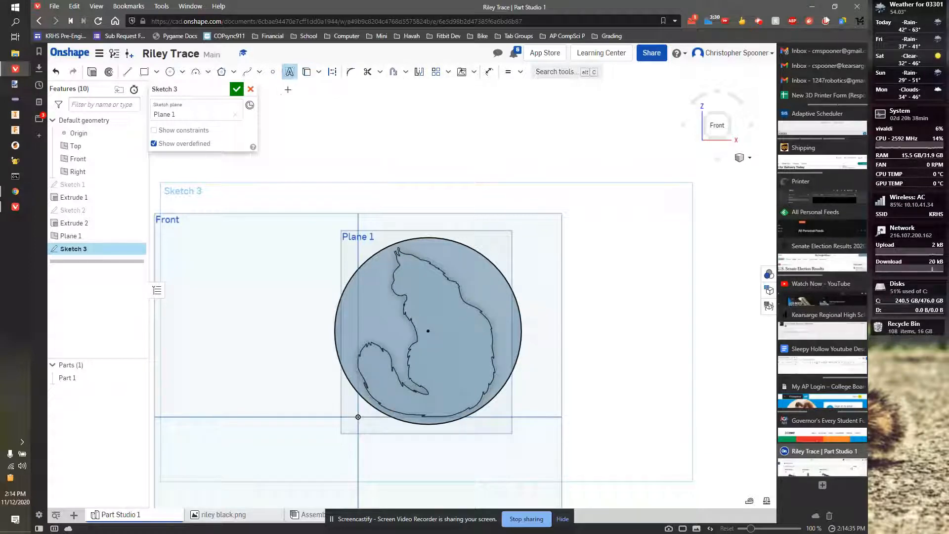
left_click_drag(378, 308, 490, 358)
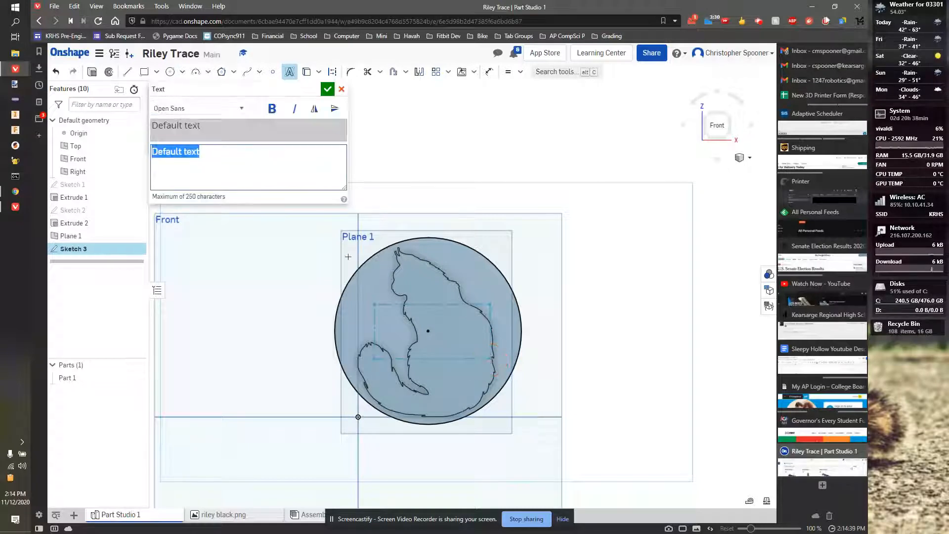
type("Riley")
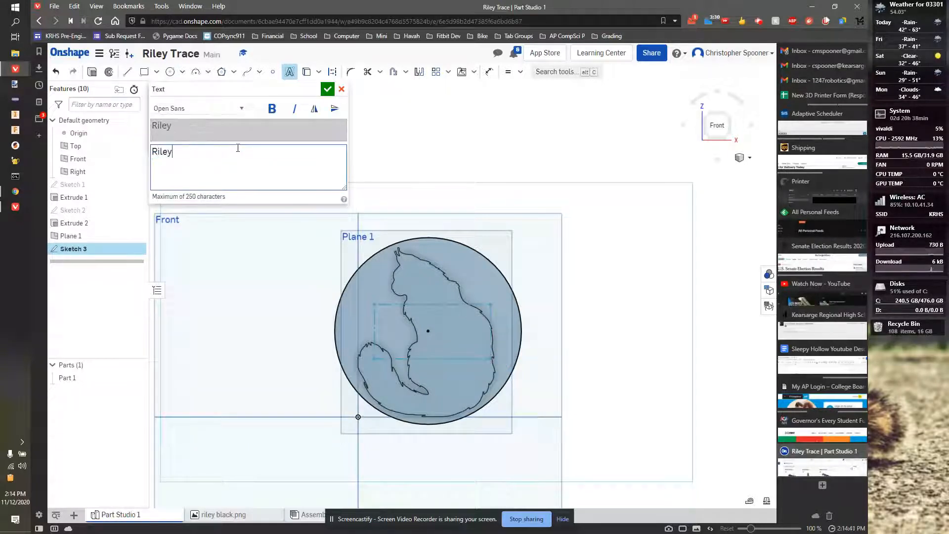
left_click_drag(226, 154, 138, 143)
left_click(192, 104)
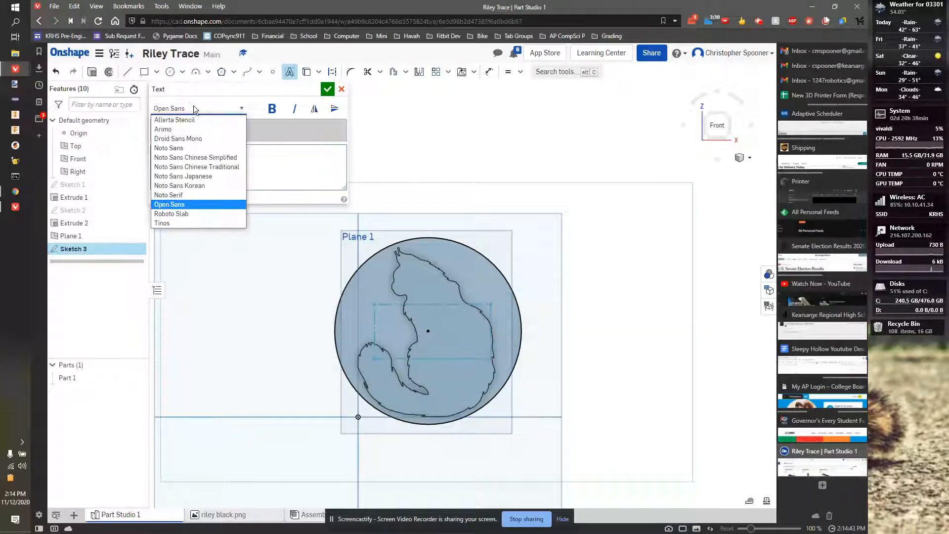
left_click(185, 223)
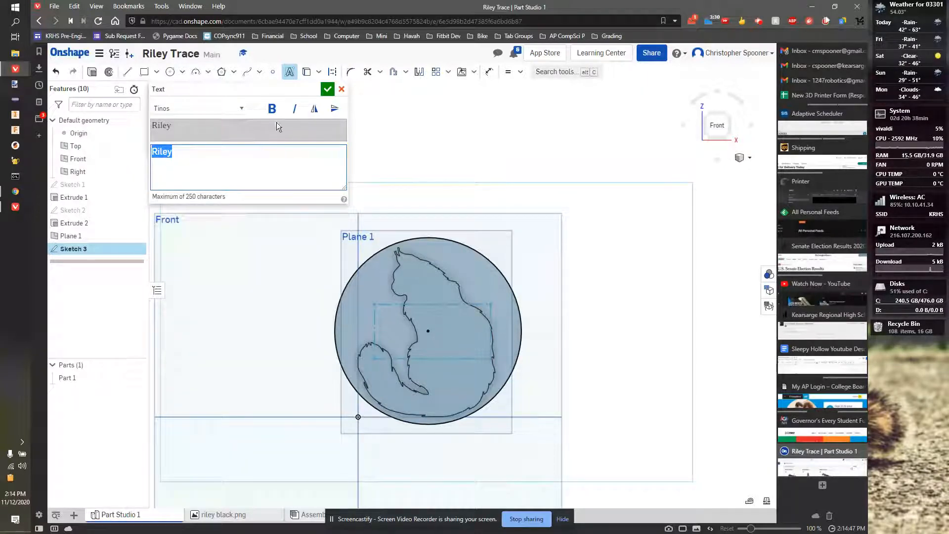
left_click(274, 110)
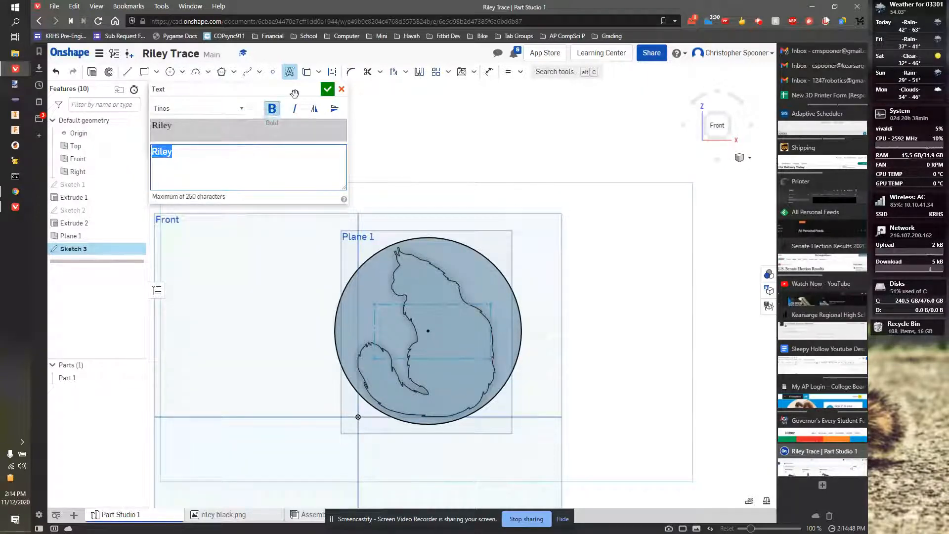
left_click(327, 90)
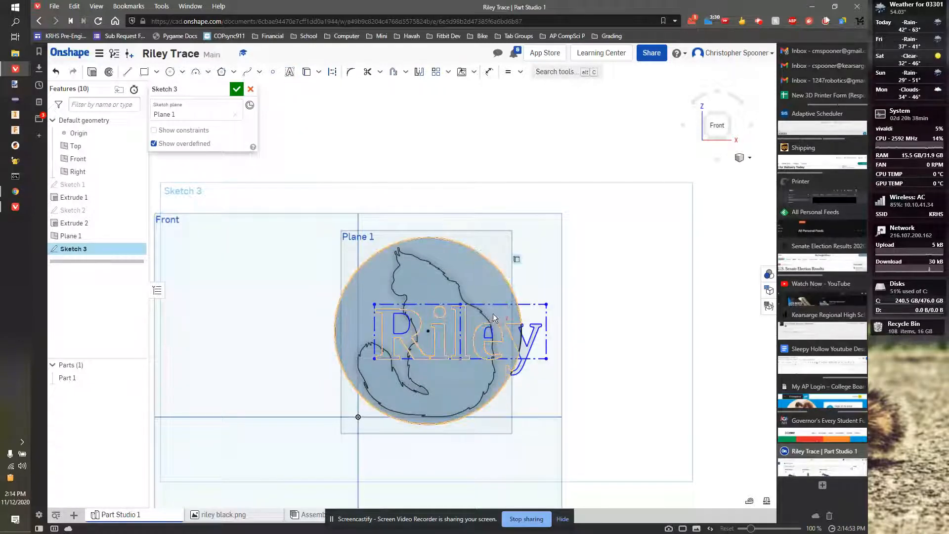
Move the "Riley" text by its control box so it sits roughly centred over the disc.
key("d")
left_click(487, 304)
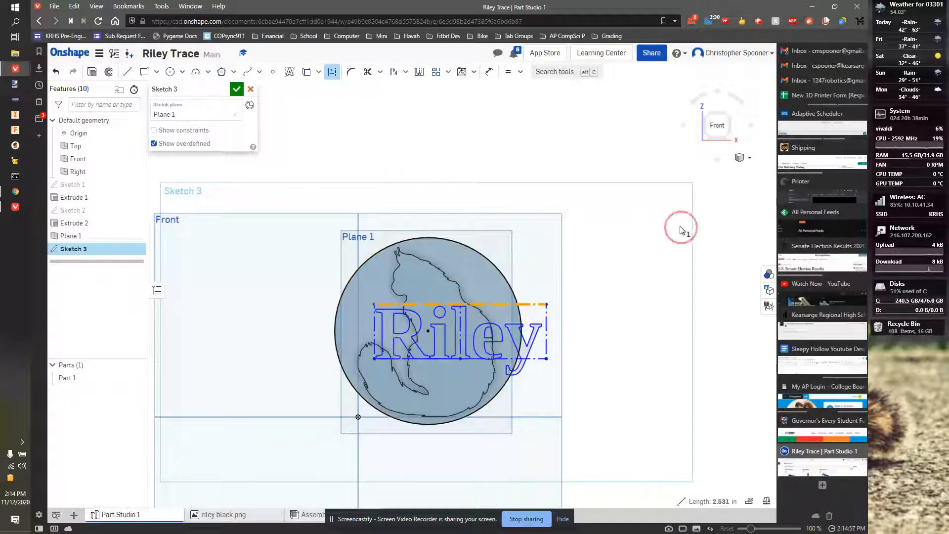
left_click(389, 318)
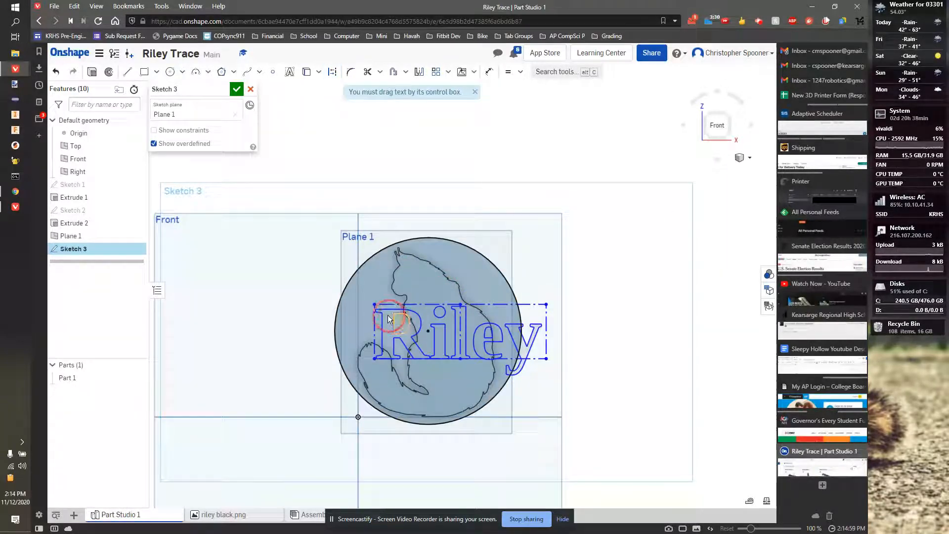
left_click_drag(358, 299, 349, 295)
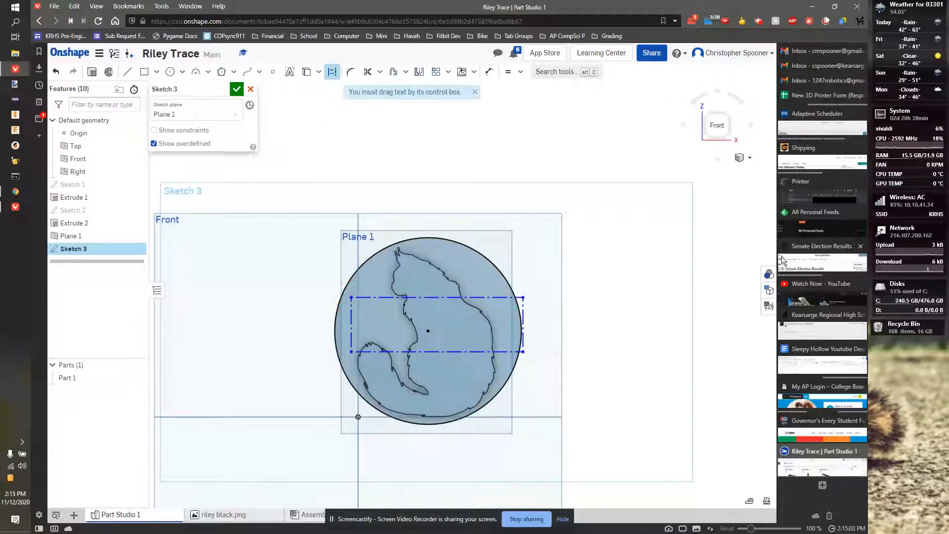
left_click(684, 203)
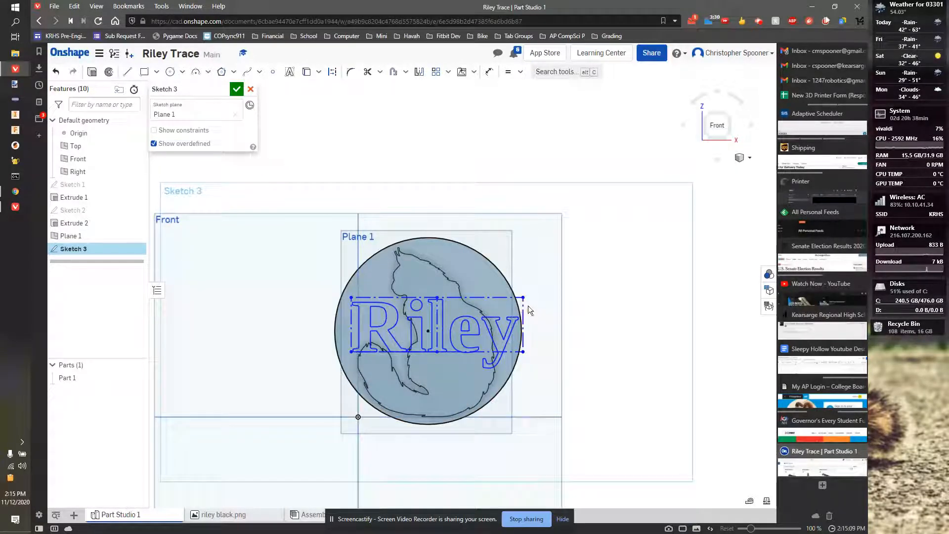
Dimension the width of the "Riley" text box at 2.5 in, placing the dimension above the text.
left_click(488, 74)
key("Escape")
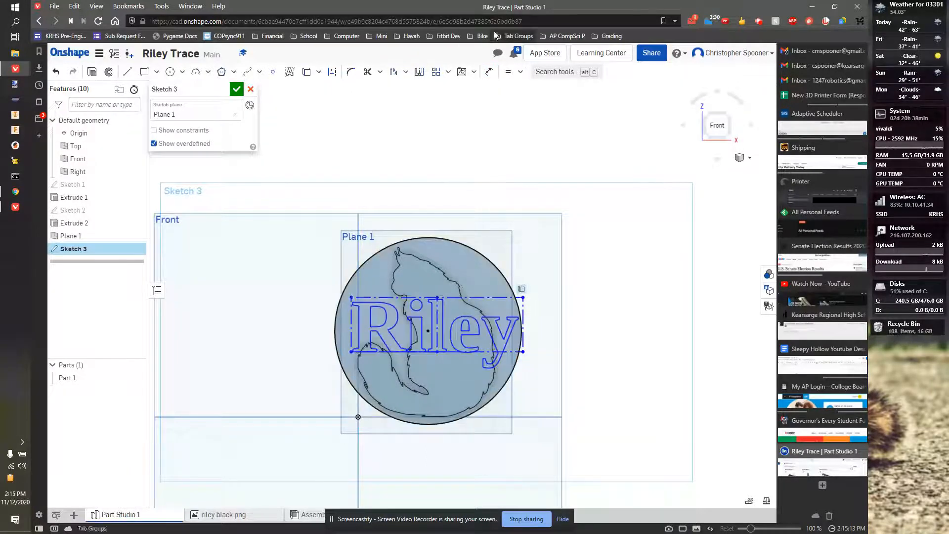
left_click(492, 71)
left_click(496, 297)
left_click(478, 232)
type("2")
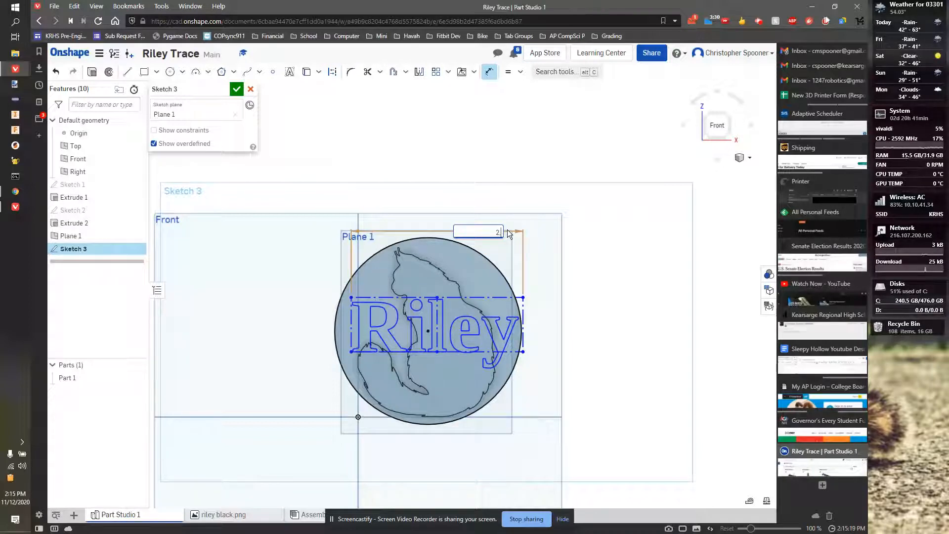
type(".5")
key("Return")
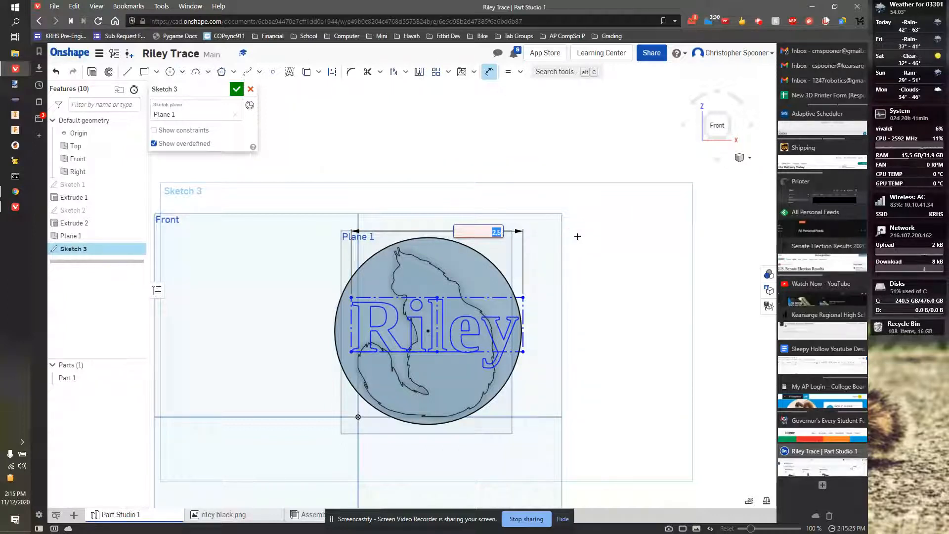
type("2.5")
key("Return")
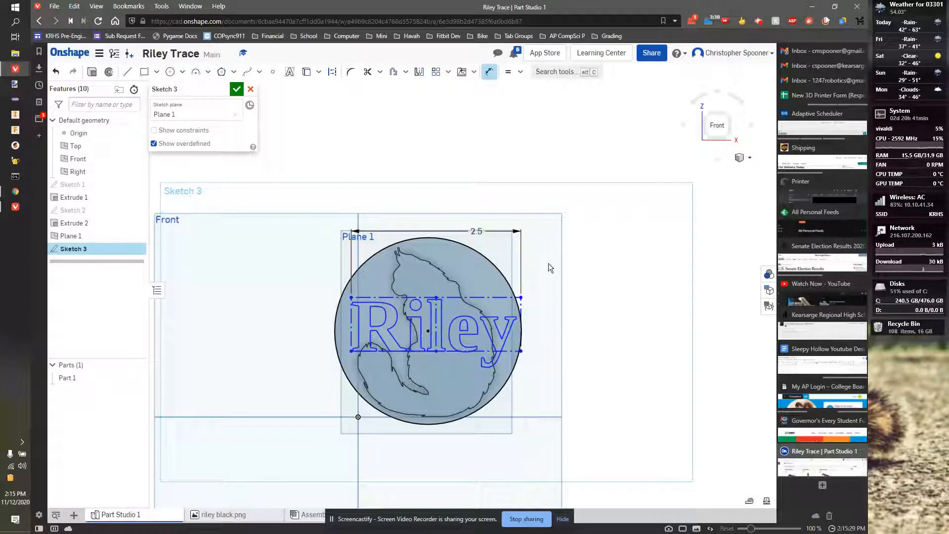
Centre the text horizontally with a Coincident constraint between the disc's centre point and the text box's vertical centreline.
left_click(521, 74)
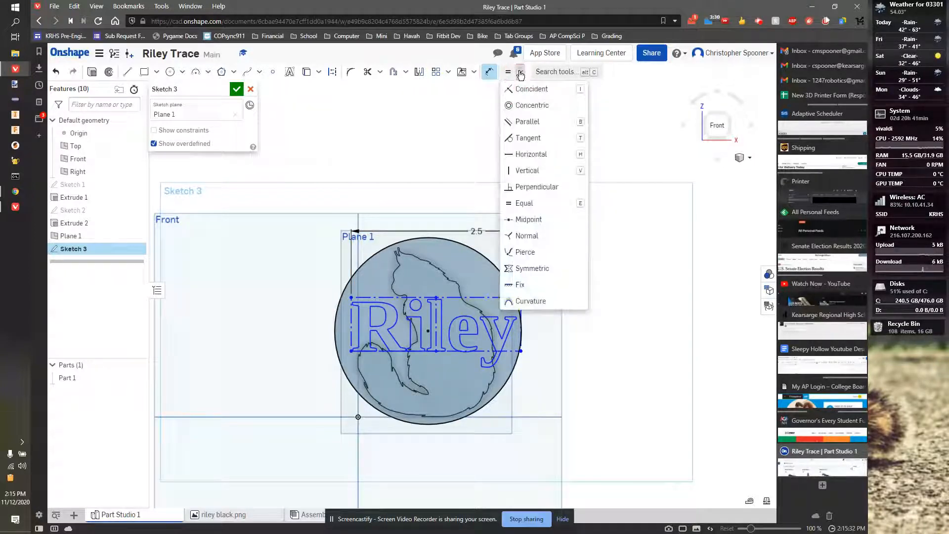
left_click(529, 98)
left_click(427, 330)
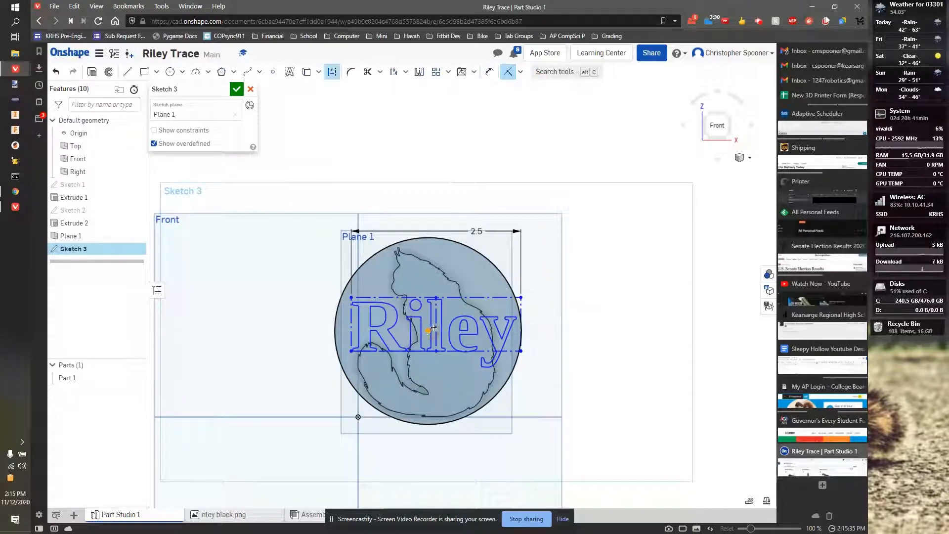
left_click(436, 327)
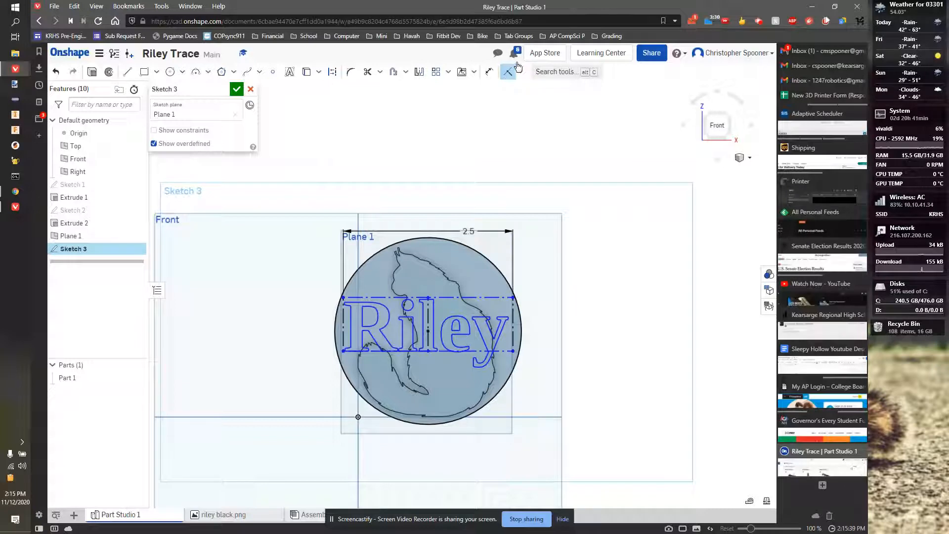
left_click(489, 72)
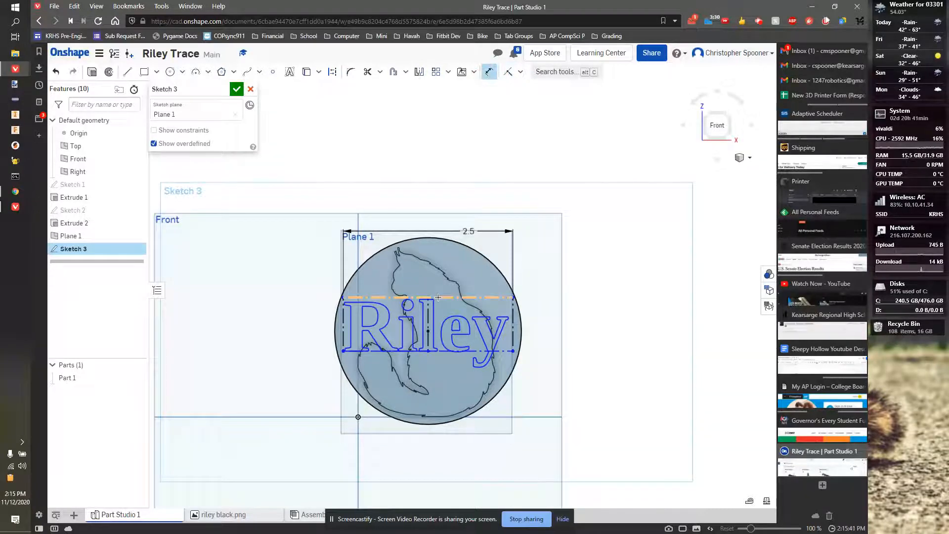
left_click(428, 330)
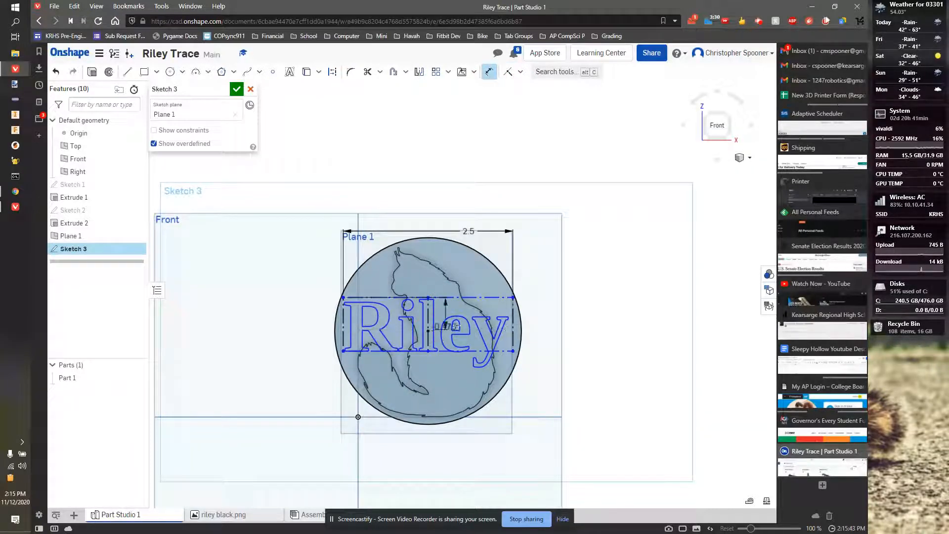
key("Escape")
Add a reference dimension for the text box's height beside the disc.
key("d")
left_click(514, 318)
left_click(573, 325)
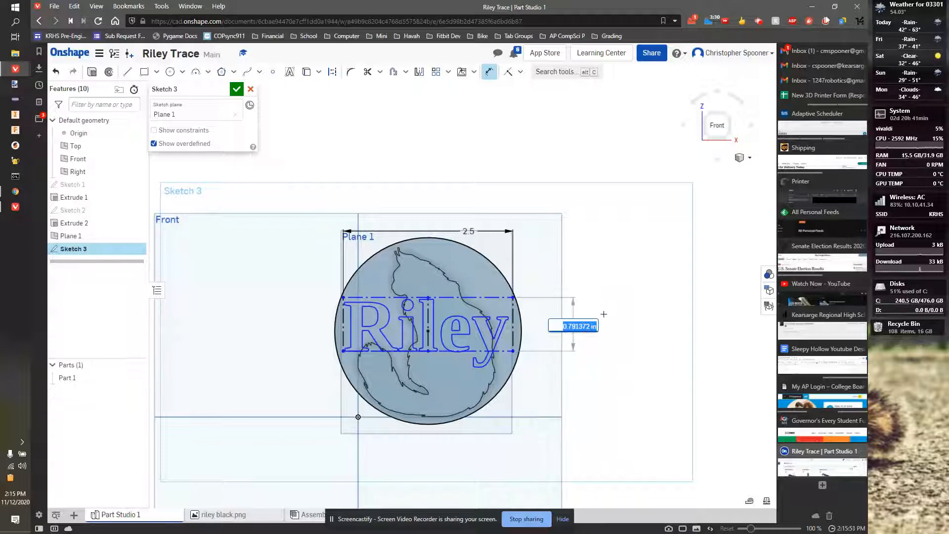
key("Delete")
Centre the text vertically by dimensioning its box's top edge from the disc's centre point at 0.791372/2 in, and finish the sketch.
left_click(437, 298)
left_click(429, 327)
left_click(614, 314)
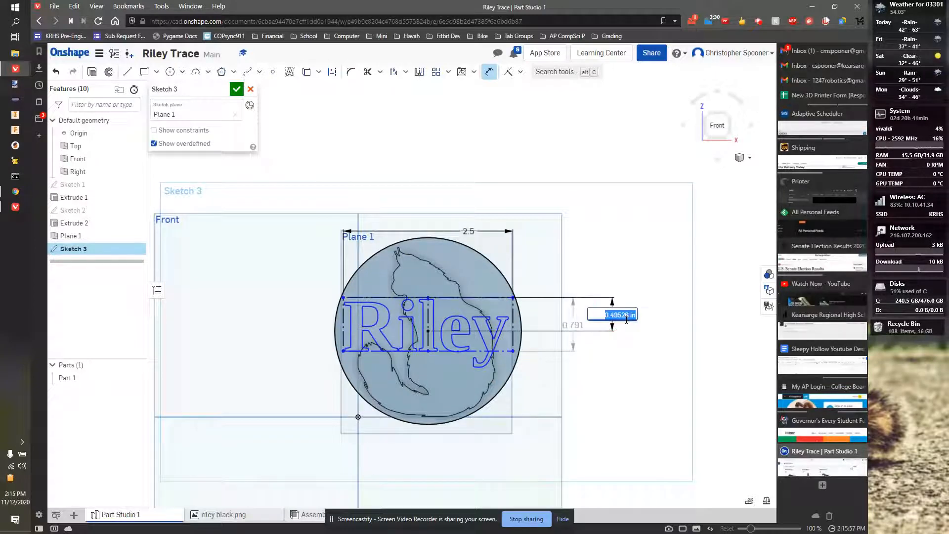
type("0.791372 in")
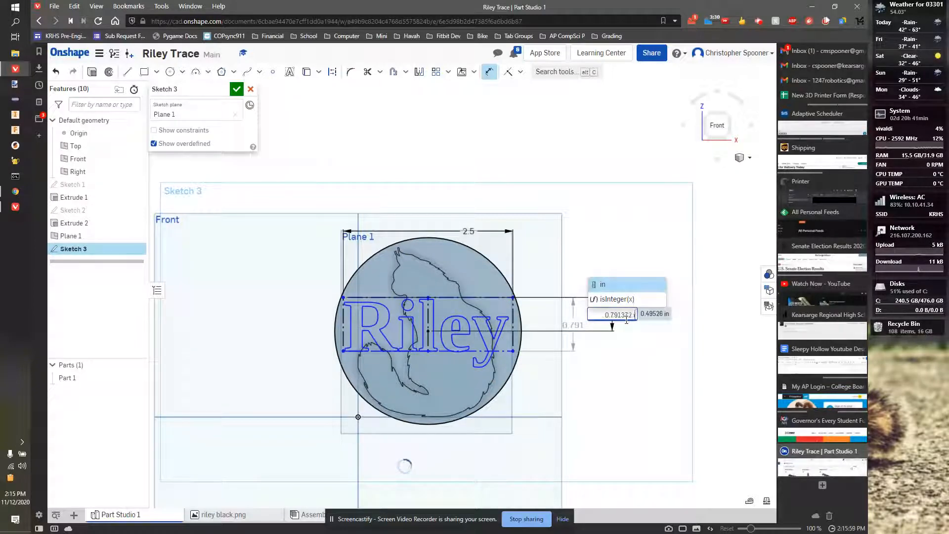
key("BackSpace")
key("BackSpace")
key("BackSpace")
type("/2")
key("Return")
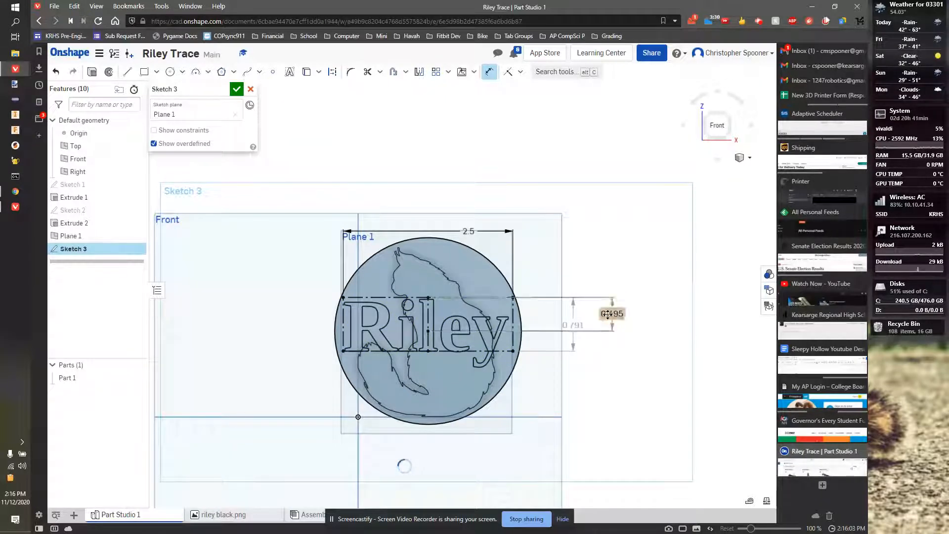
scroll(465, 320, "up", 2)
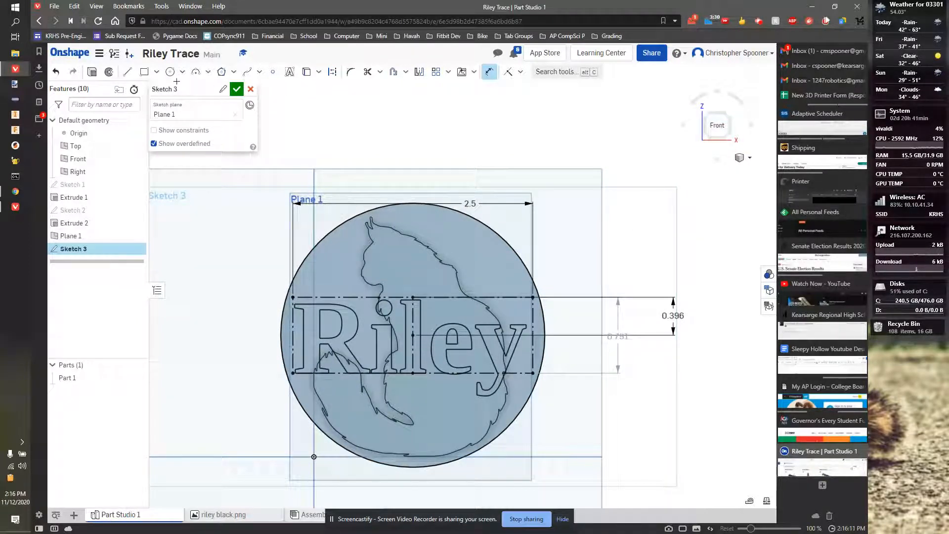
left_click(132, 71)
left_click(233, 91)
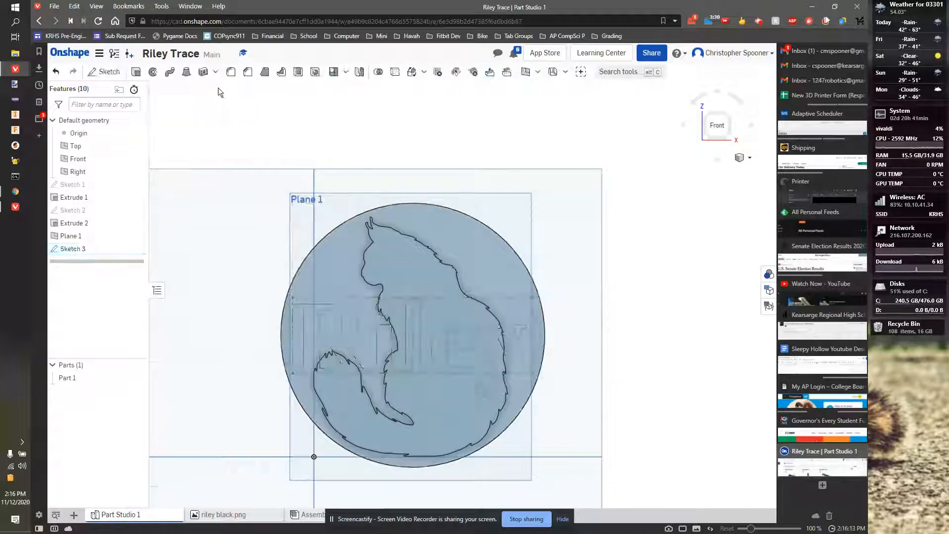
Extrude all five letters of "Riley" with the Up to face end type to the disc's background face around the cat.
key("shift+e")
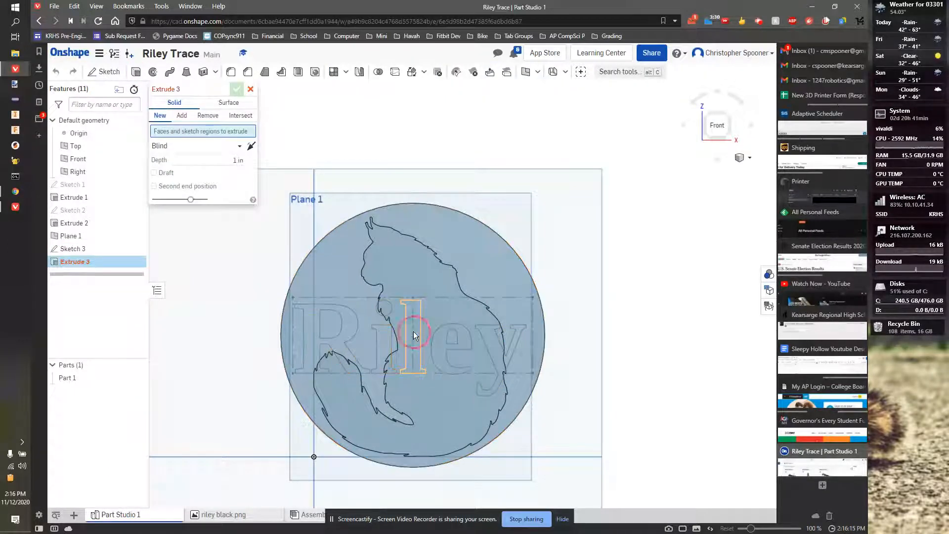
left_click(413, 331)
left_click(384, 348)
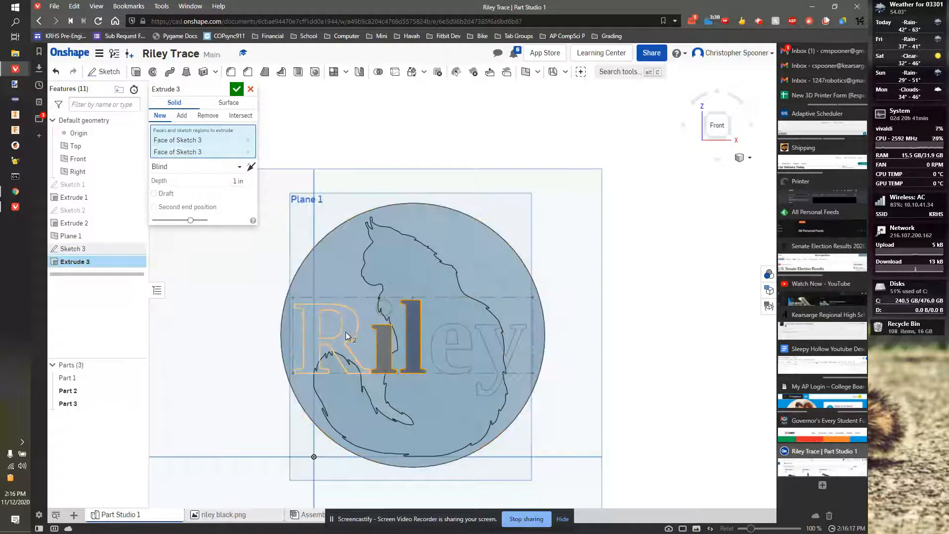
left_click(349, 337)
left_click(437, 342)
left_click(489, 346)
right_click_drag(659, 277, 626, 285)
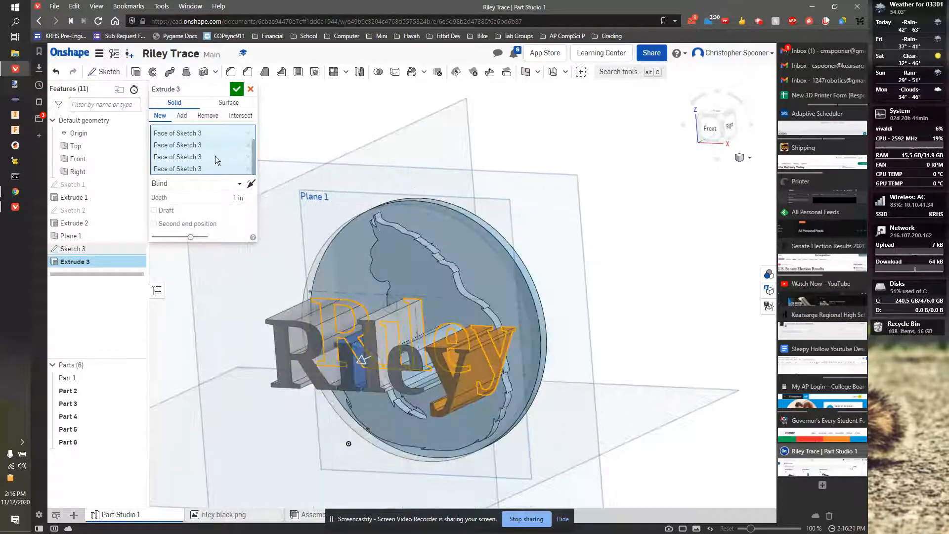
left_click(238, 186)
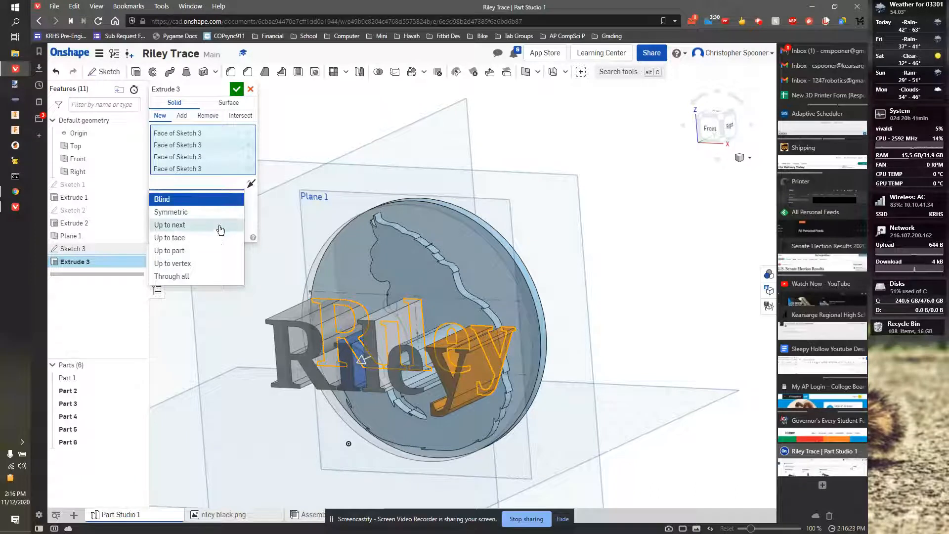
left_click(198, 237)
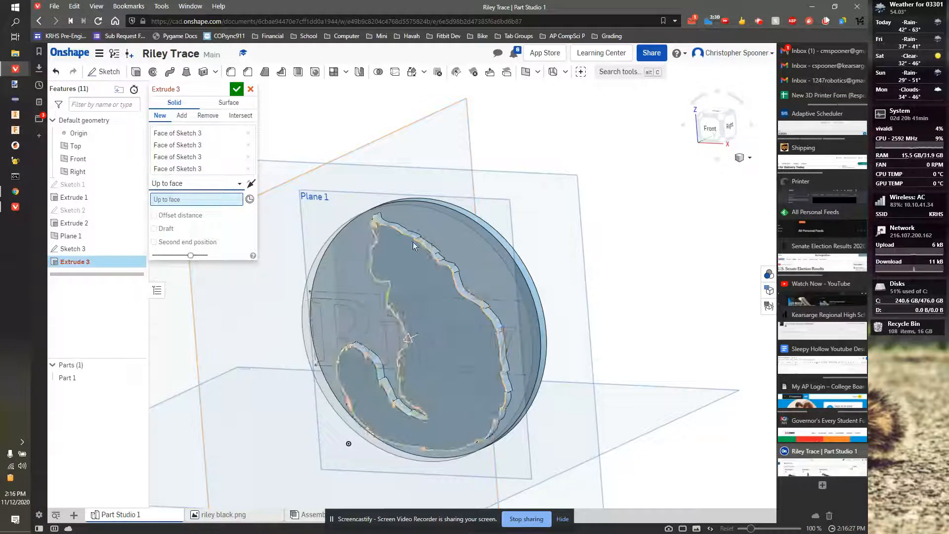
left_click(482, 263)
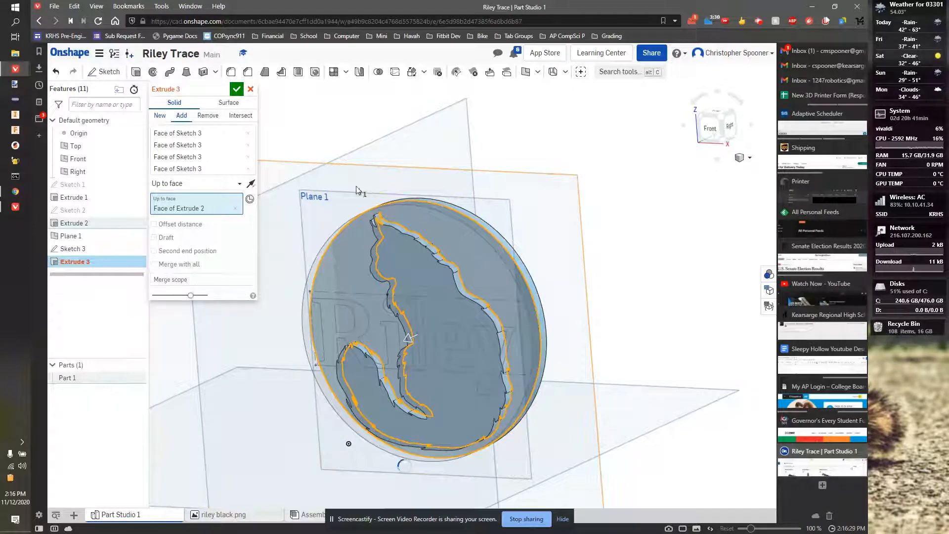
mouse_move(695, 195)
right_mouse_down()
mouse_move(631, 211)
mouse_move(690, 190)
right_mouse_up()
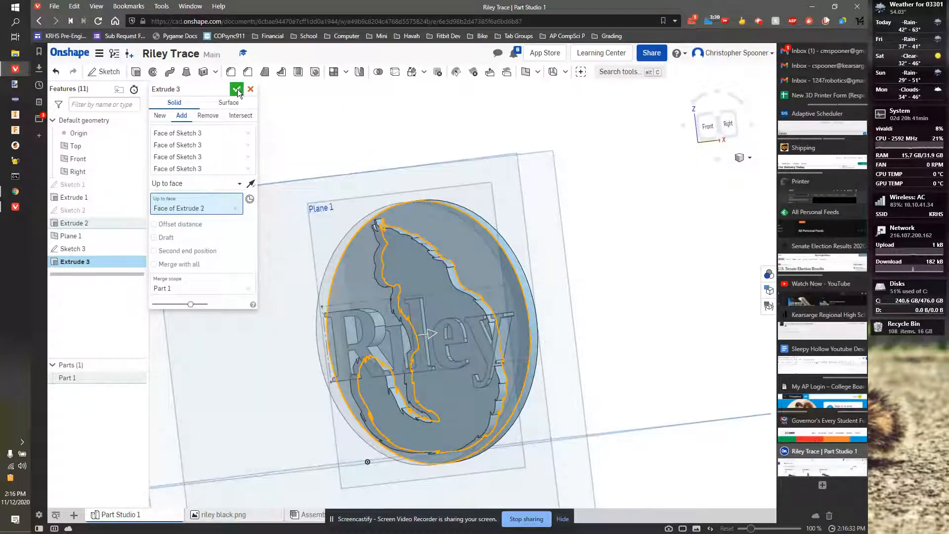
left_click(236, 90)
Start a sketch on the disc's background face and project the disc's outer edge into it with the Use tool.
scroll(663, 244, "up", 3)
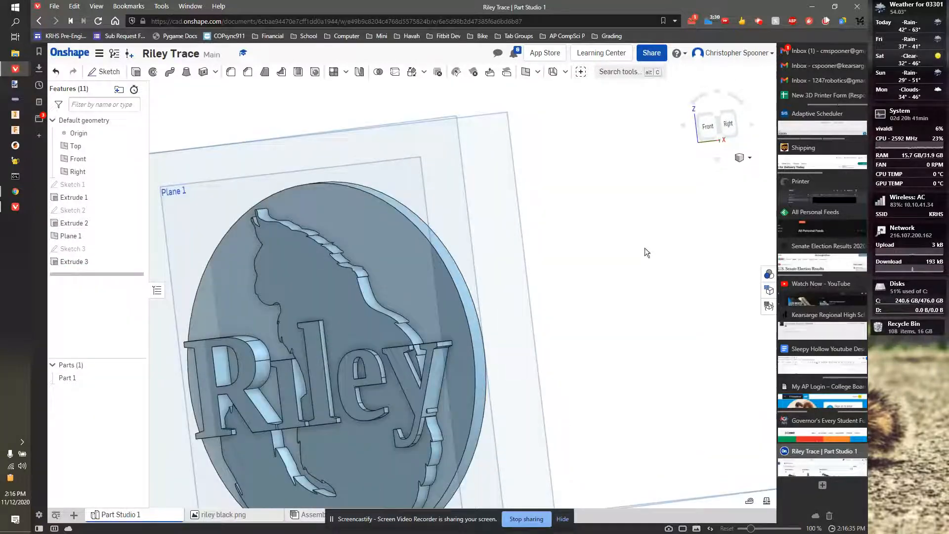
right_click_drag(645, 243, 642, 247)
scroll(524, 228, "up", 1)
scroll(508, 226, "down", 1)
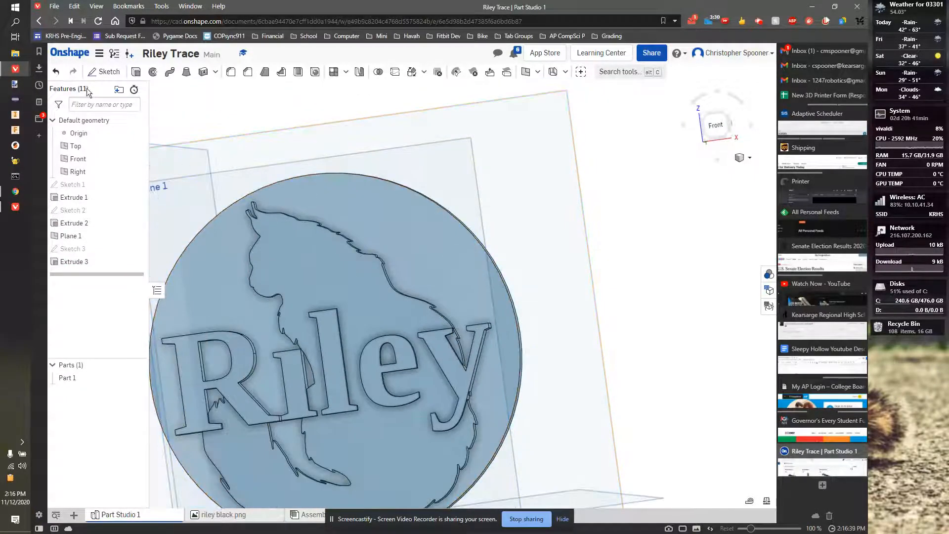
left_click(108, 72)
left_click(328, 191)
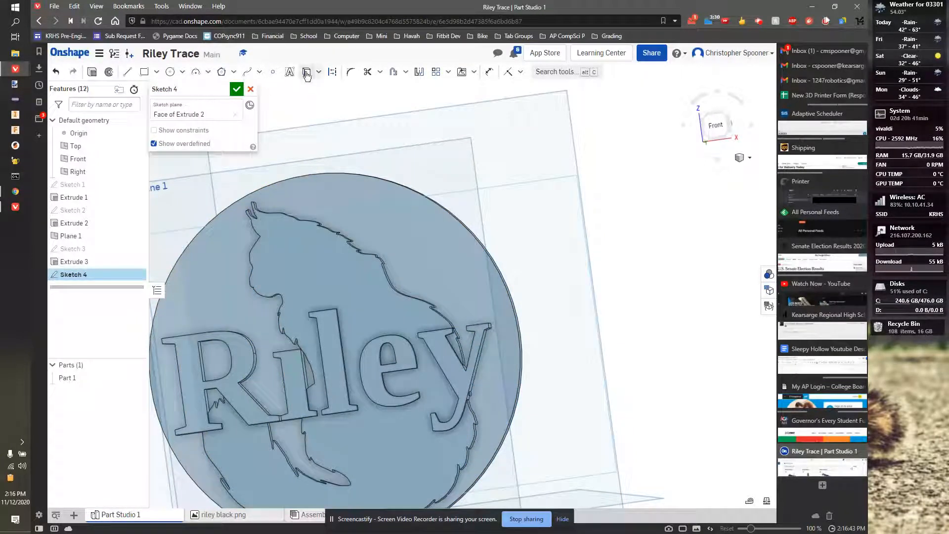
left_click(714, 126)
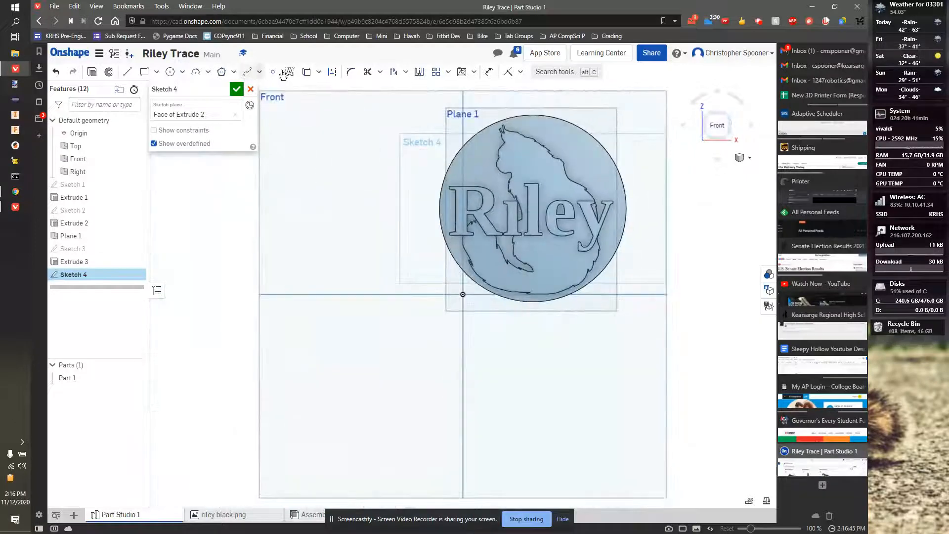
left_click(309, 72)
middle_click_drag(349, 140, 287, 263)
scroll(474, 263, "up", 2)
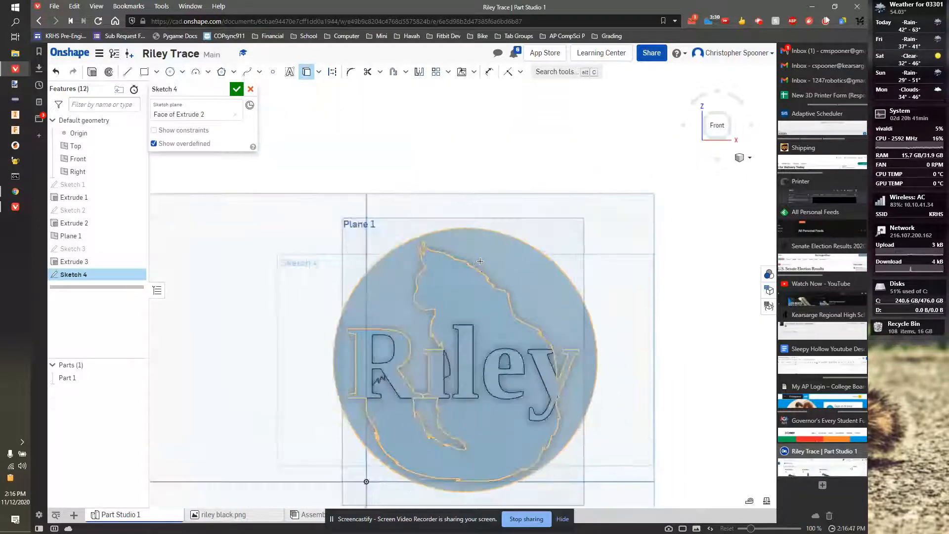
left_click(522, 319)
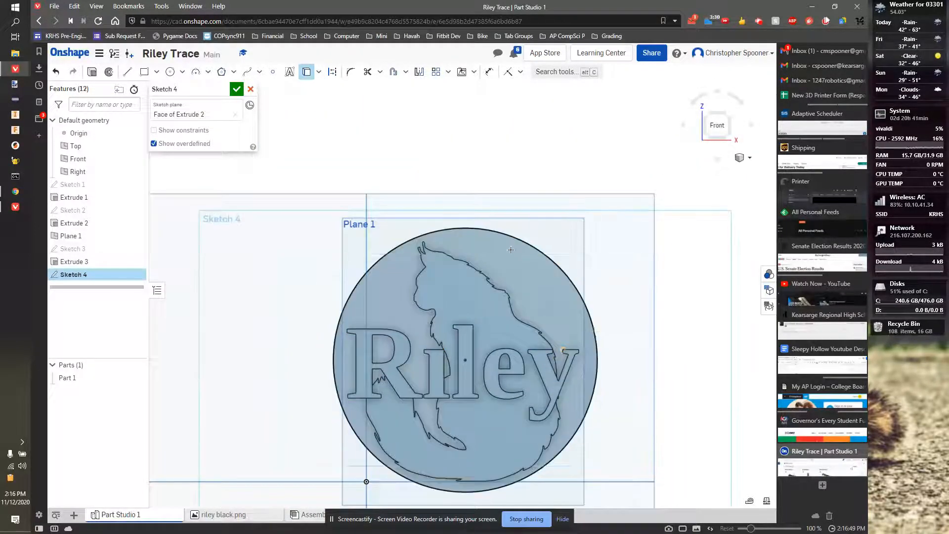
Sketch a small circle just inside the disc's upper edge and dimension its diameter at 1/8 in.
left_click(170, 72)
left_click(468, 240)
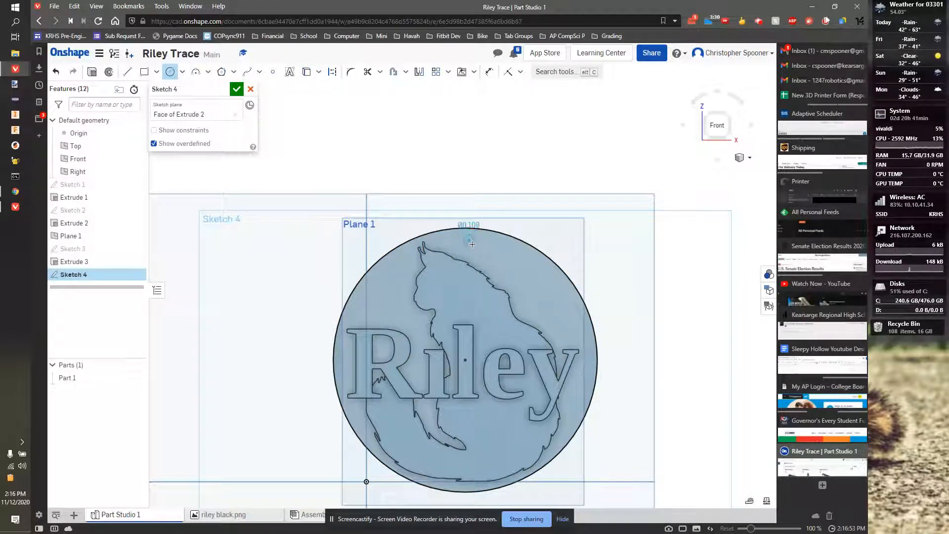
key("d")
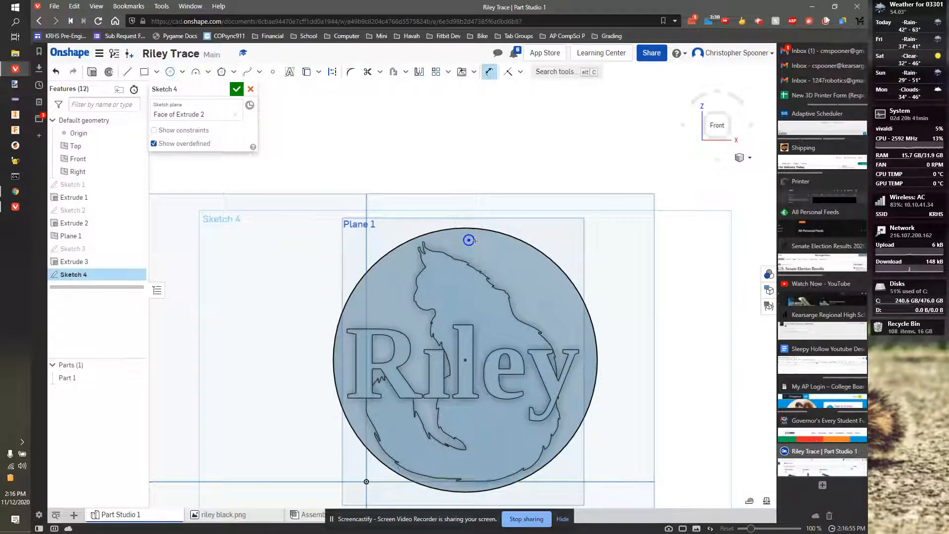
left_click(470, 237)
left_click(491, 211)
type("1/8")
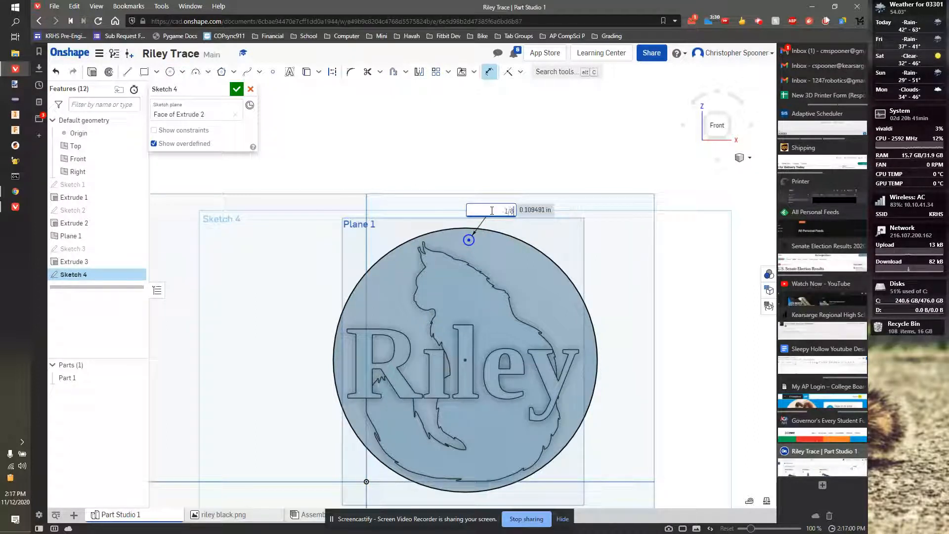
key("Return")
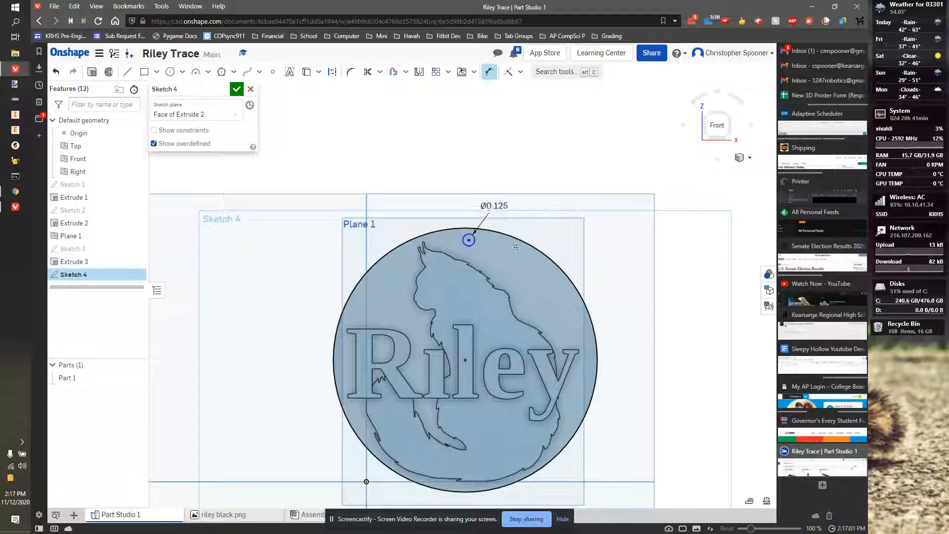
Align the small circle's centre with the disc's centre point using a Vertical constraint.
left_click(520, 72)
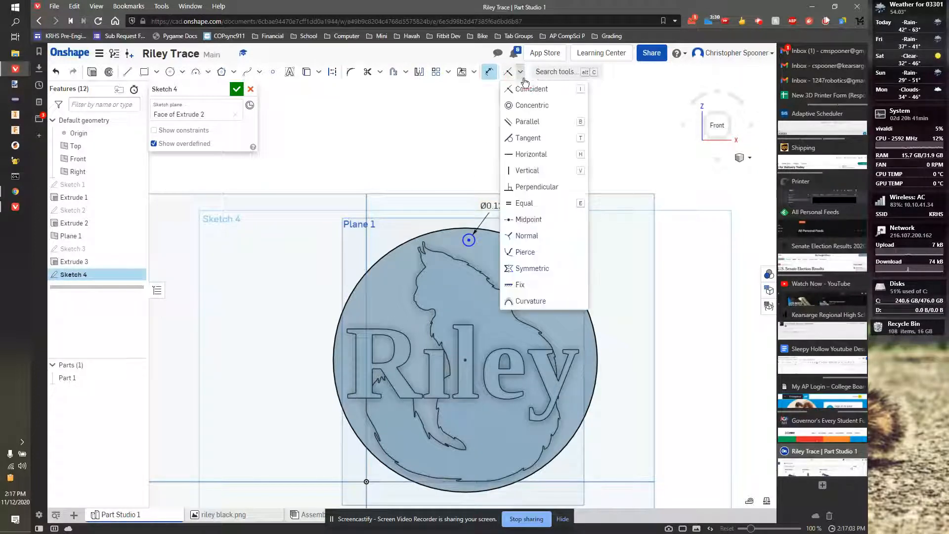
left_click(529, 170)
left_click(468, 240)
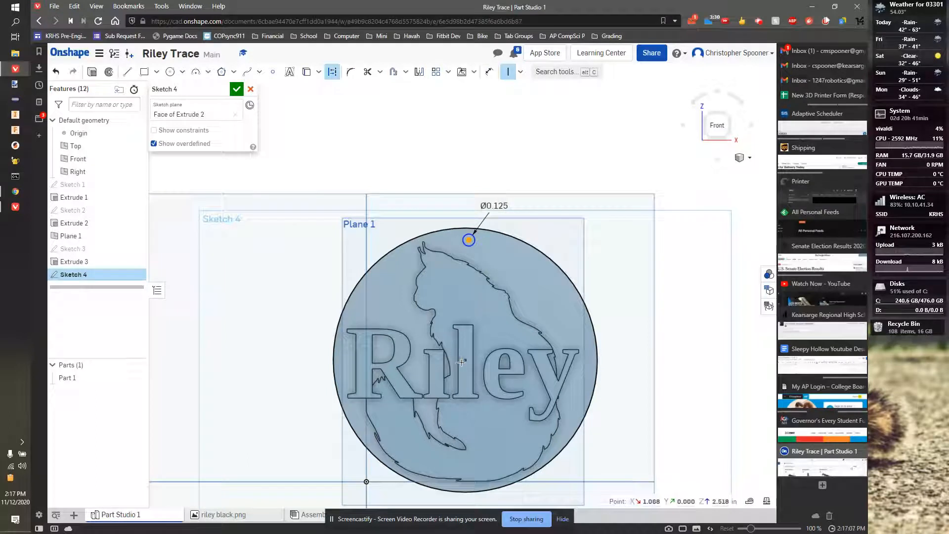
left_click(464, 362)
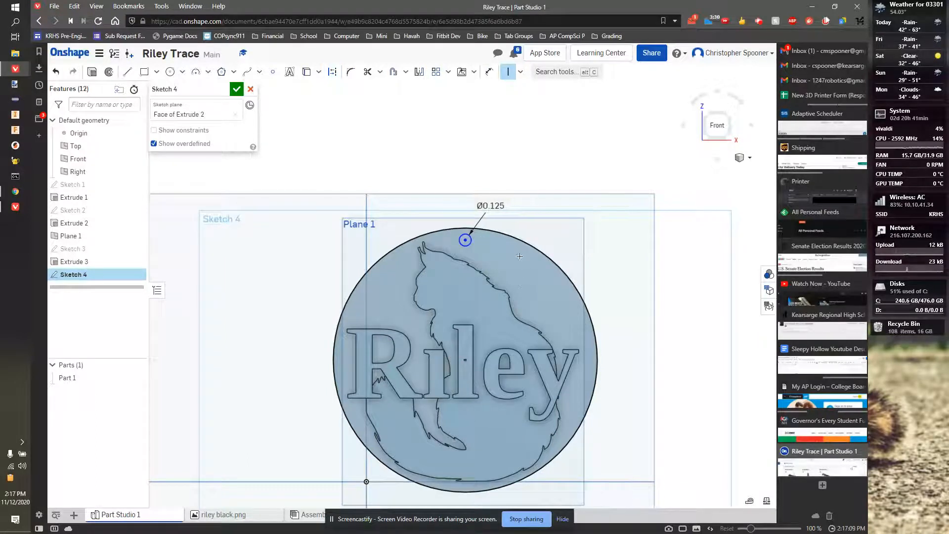
Dimension the gap between the top of the small circle and the disc's outer edge at .0625 in, and finish the sketch.
key("d")
scroll(462, 238, "up", 5)
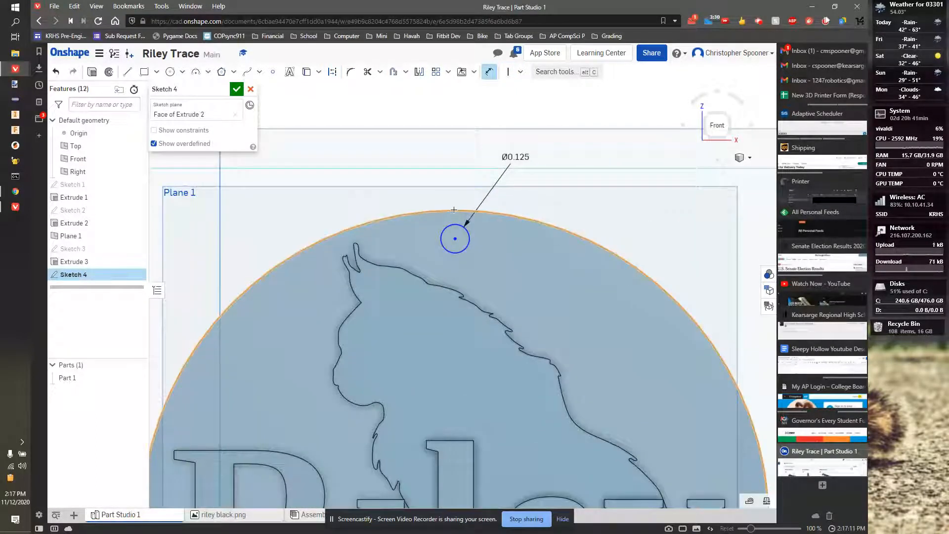
left_click(454, 226)
left_click(452, 212)
left_click(517, 223)
key("BackSpace")
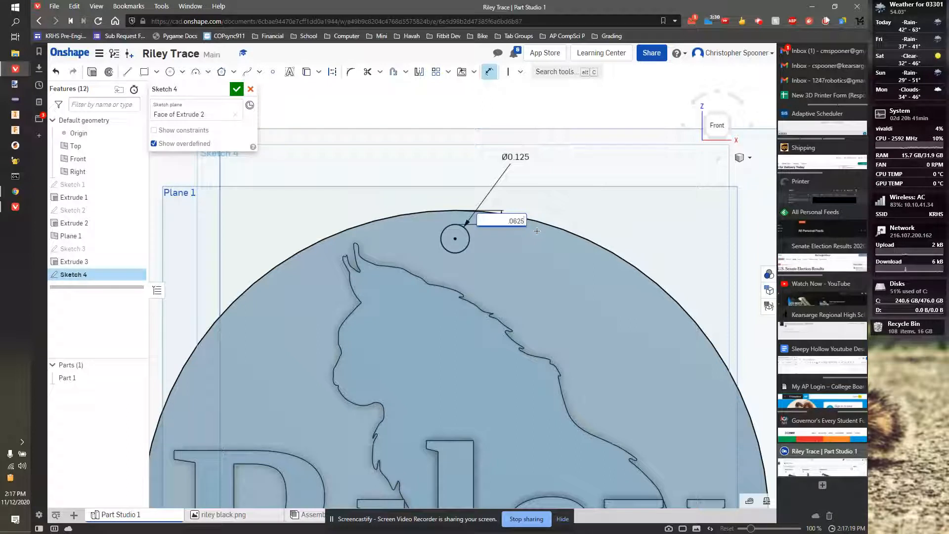
type(".0625")
key("Return")
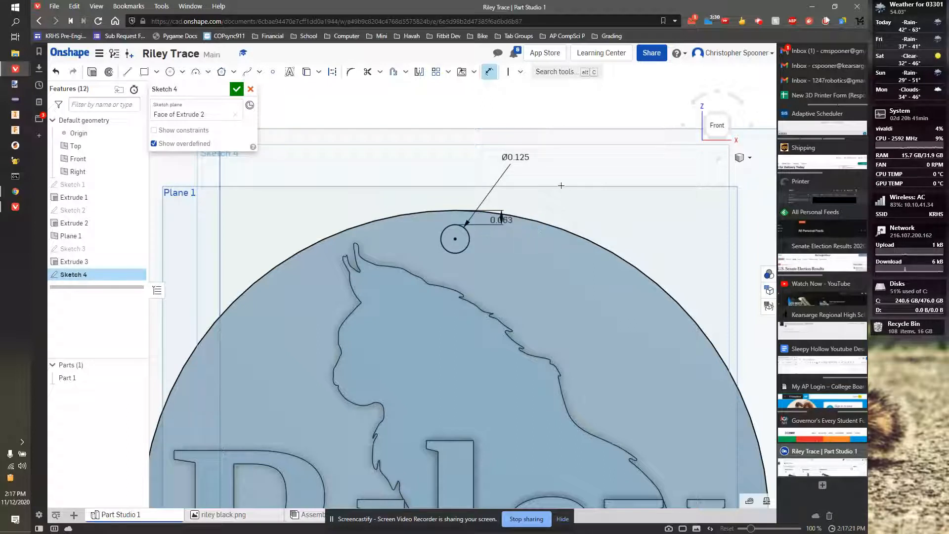
scroll(524, 269, "down", 3)
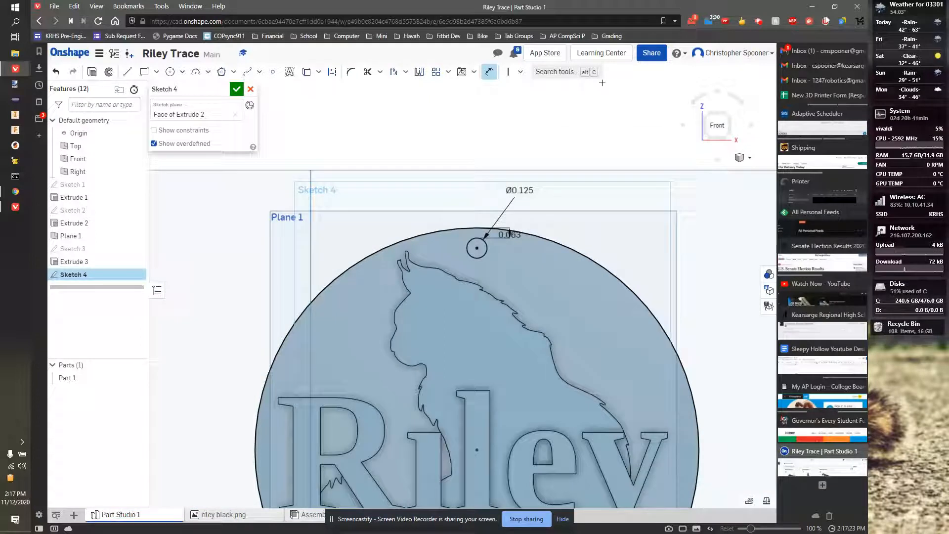
left_click(237, 89)
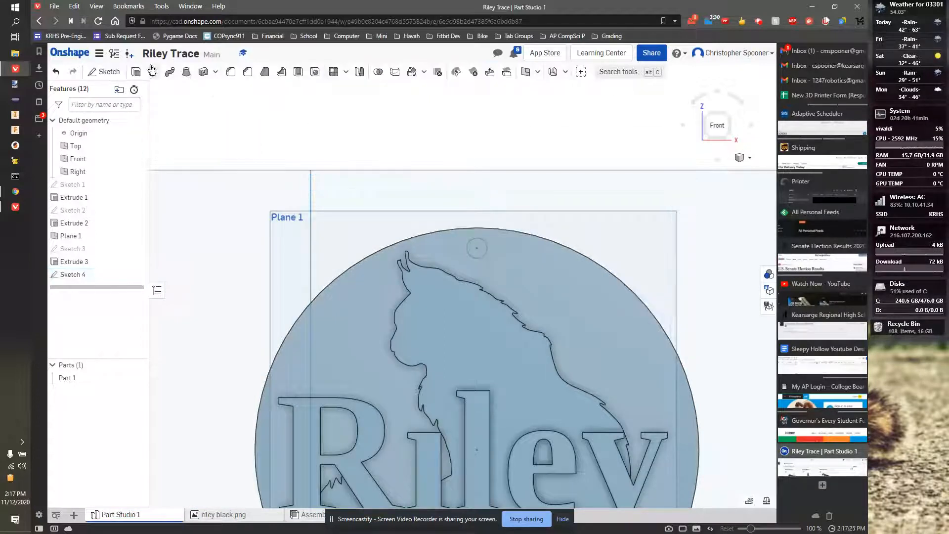
Cut the small circle through the disc with a Remove extrude set to Through all.
left_click(135, 72)
left_click(476, 247)
left_click(181, 115)
left_click(212, 115)
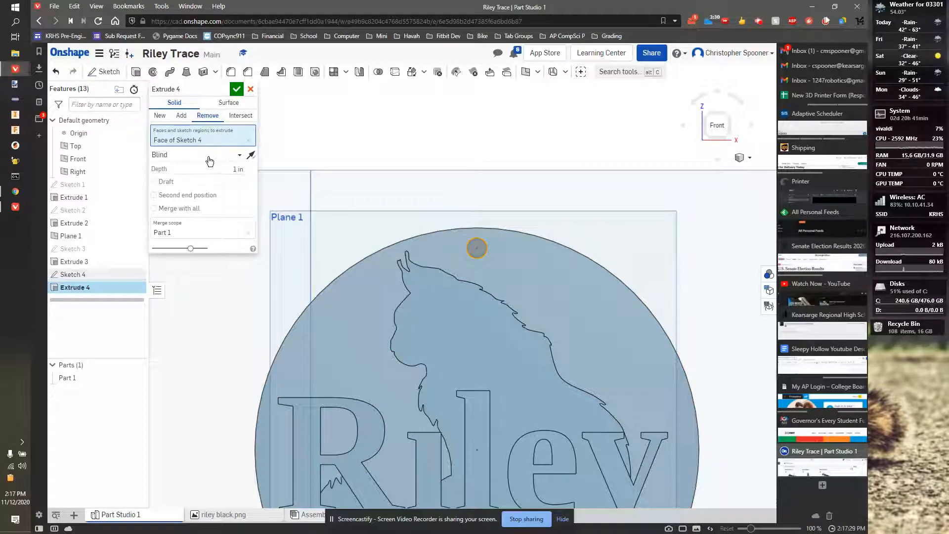
left_click(212, 155)
left_click(185, 247)
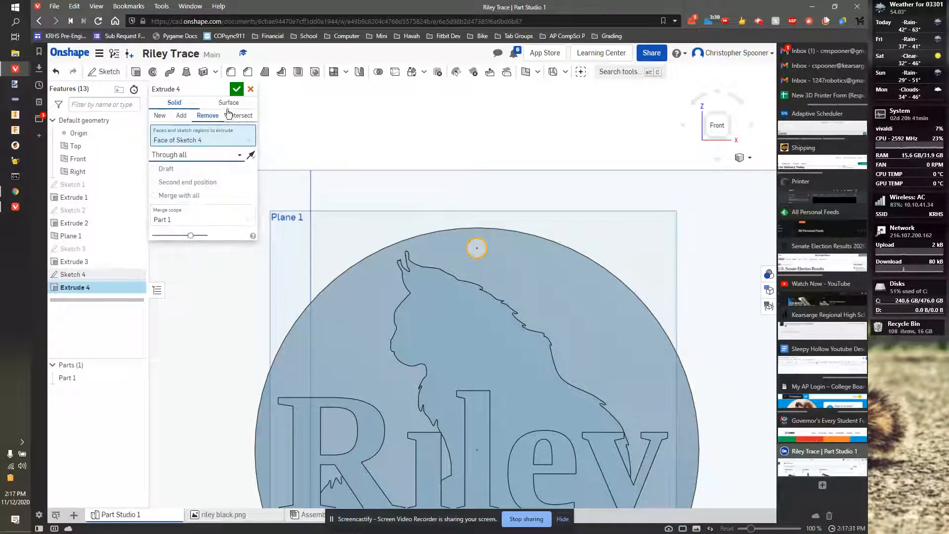
left_click(236, 89)
right_click_drag(523, 168, 498, 159)
scroll(504, 173, "up", 1)
scroll(533, 205, "down", 5)
right_click_drag(589, 230, 638, 199)
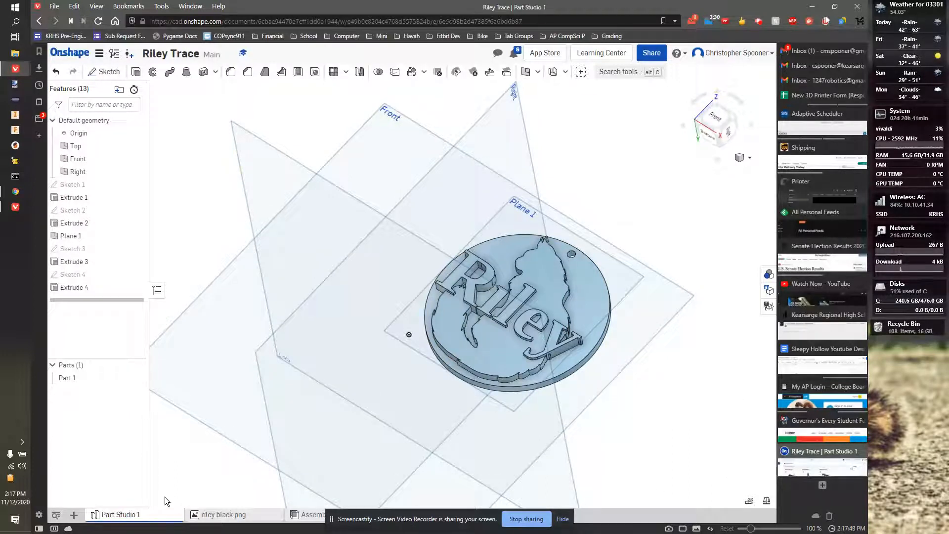
Rename the Part Studio 1 document tab to "Full Riley".
right_click(147, 514)
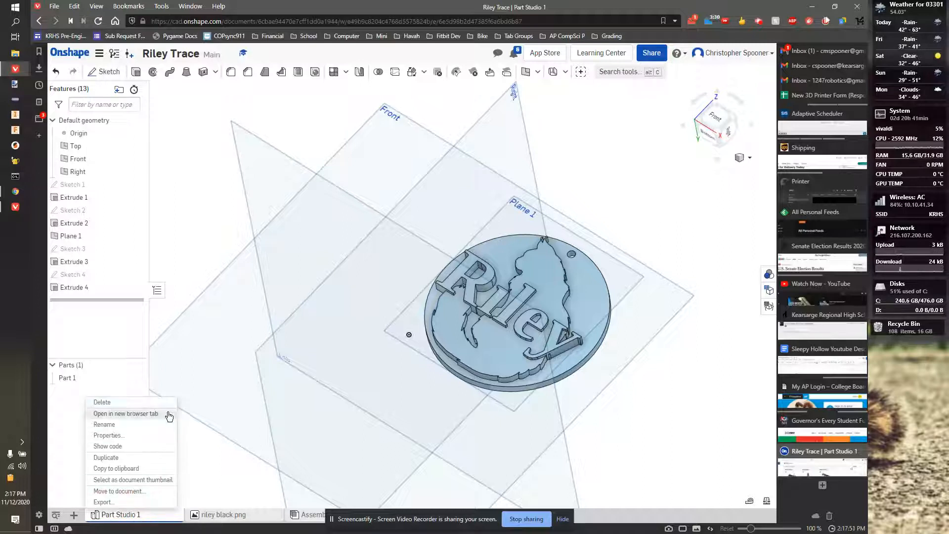
left_click(131, 425)
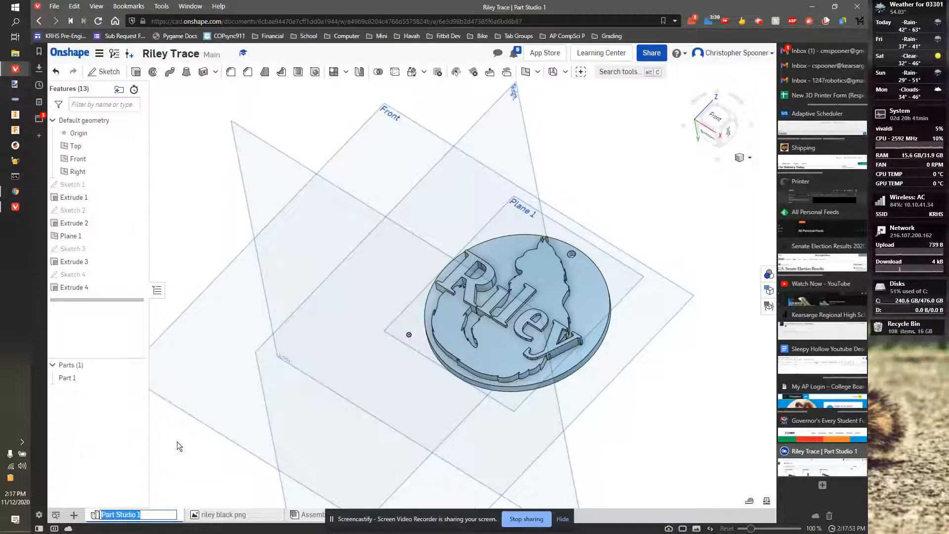
type("Full Riley")
key("Return")
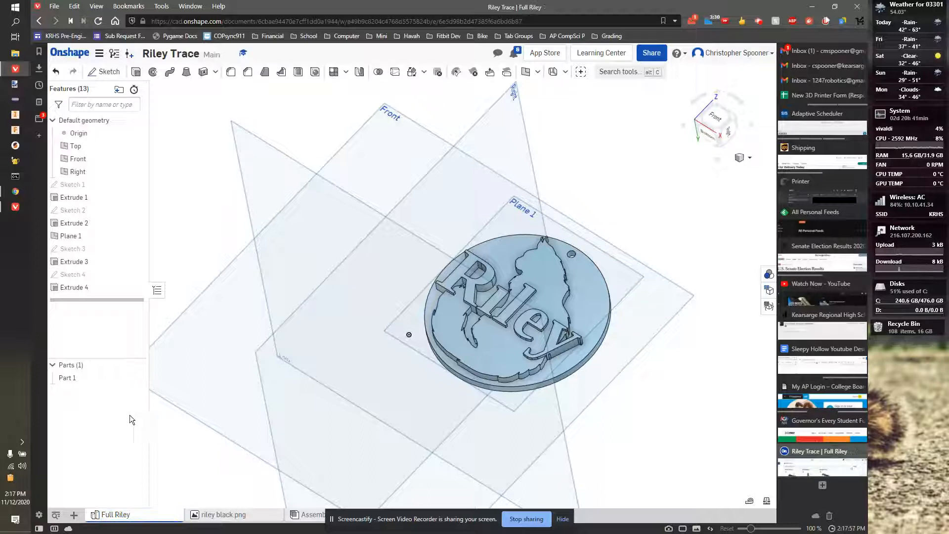
Rename the disc part, Part 1, to "Full Riley".
right_click(59, 381)
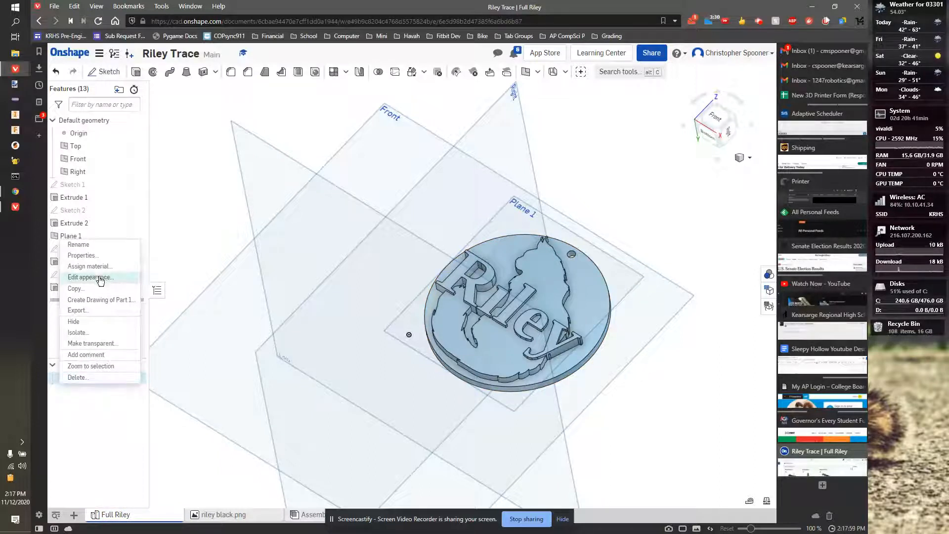
left_click(102, 248)
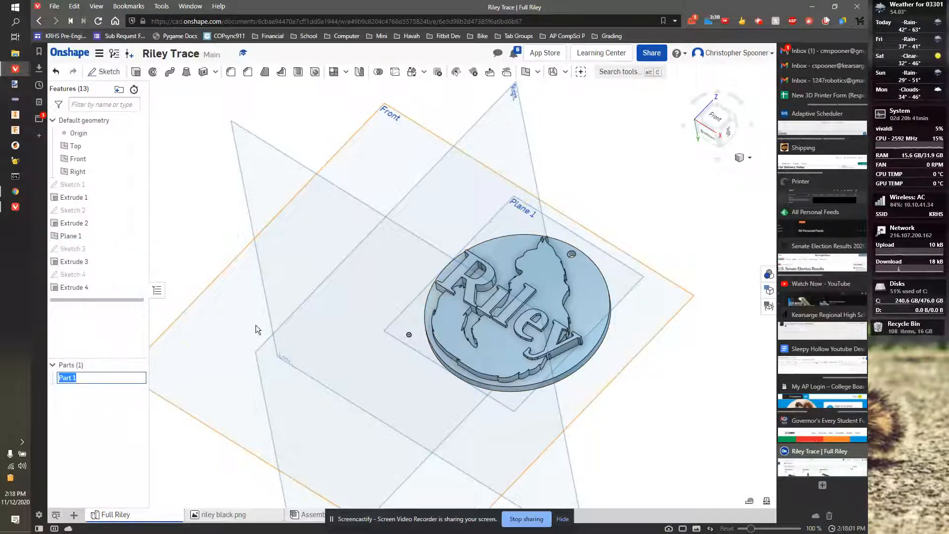
type("Full Riley")
key("Return")
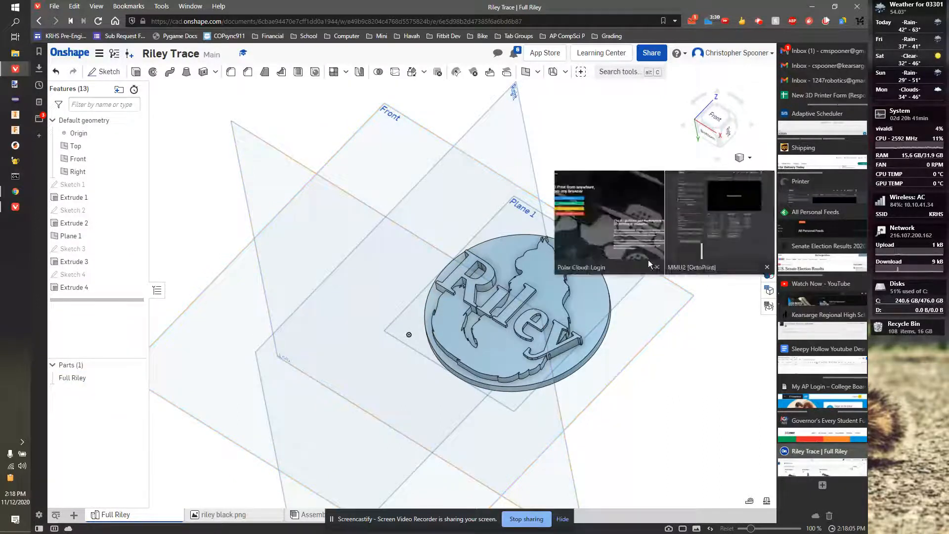